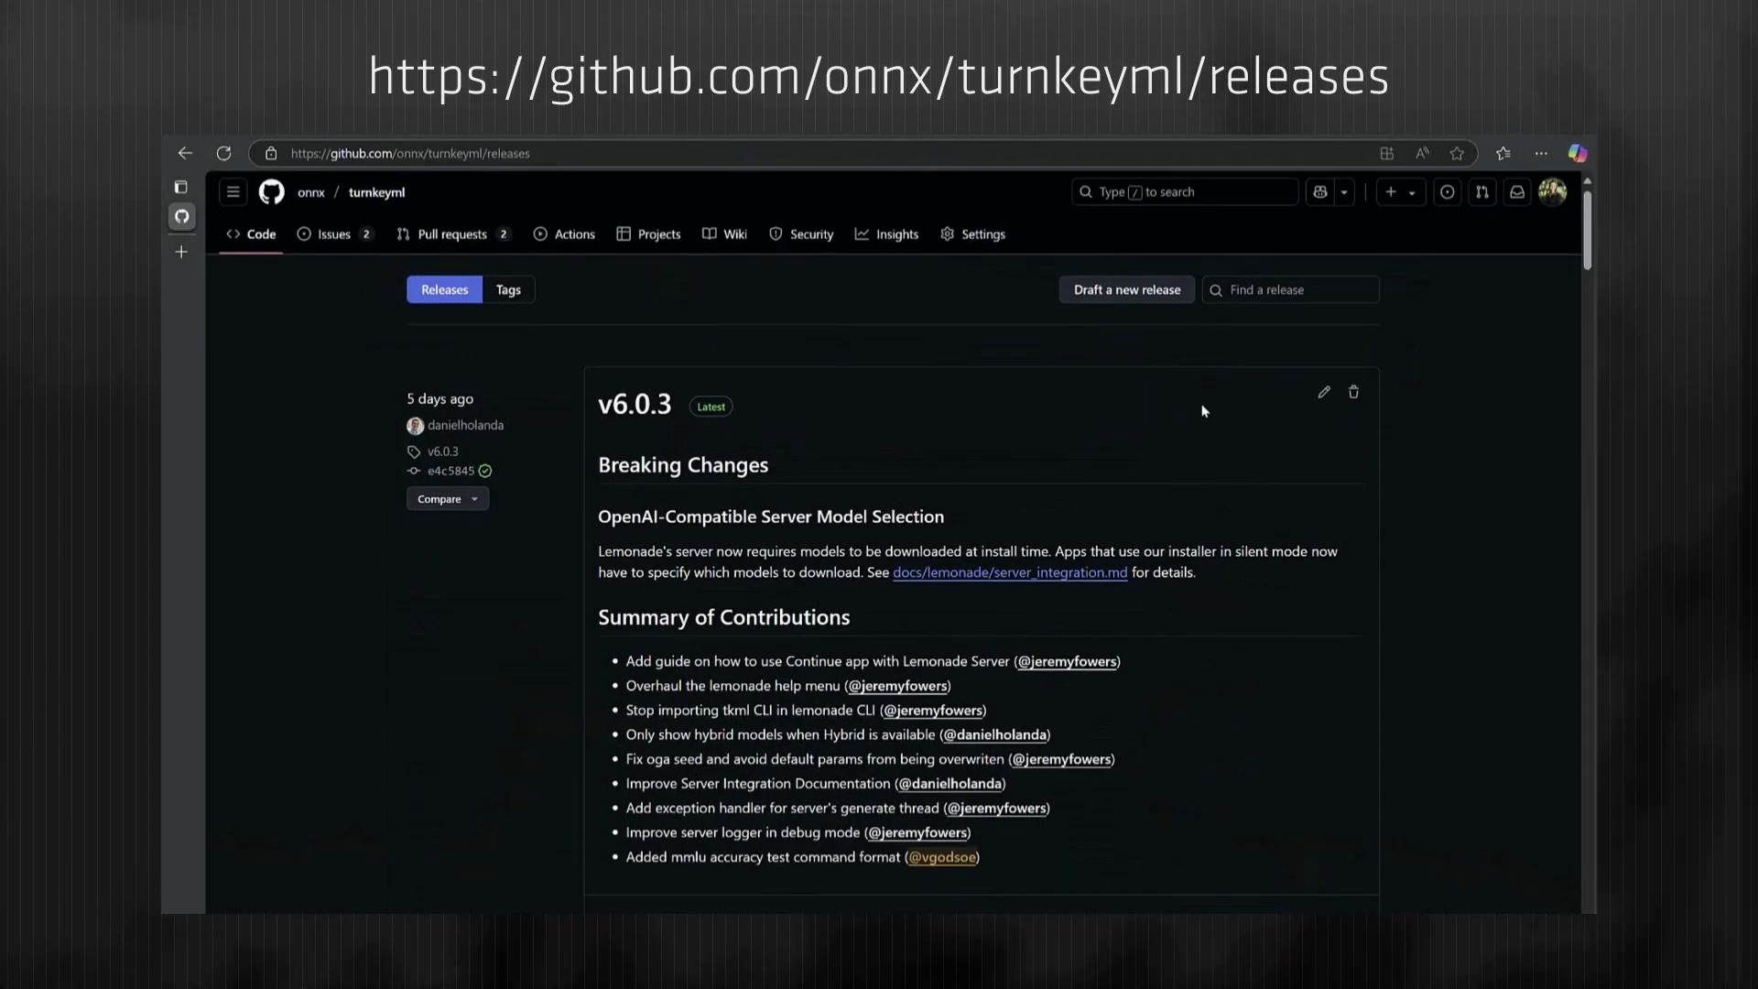
{"action": "scroll", "coordinate": [1202, 409], "scroll_direction": "down", "scroll_amount": 3}
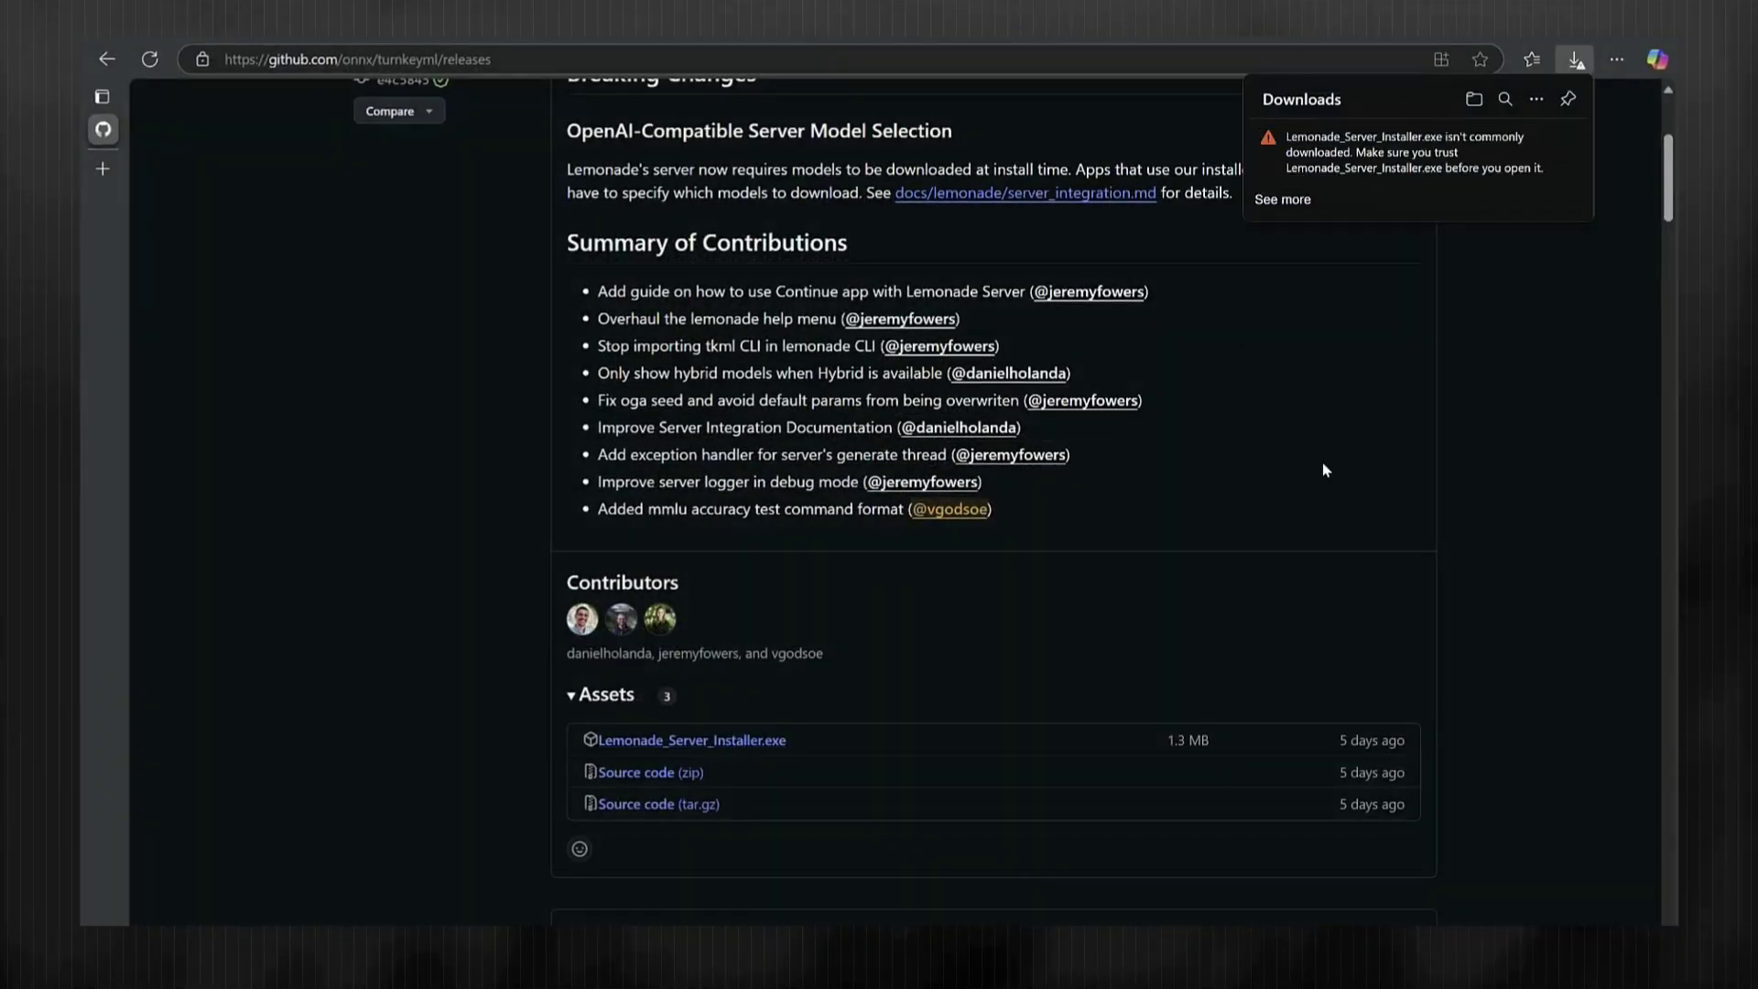
Keep the flagged Lemonade_Server_Installer.exe download despite the trust warning, choosing Keep anyway.
{"action": "left_click", "coordinate": [1552, 144]}
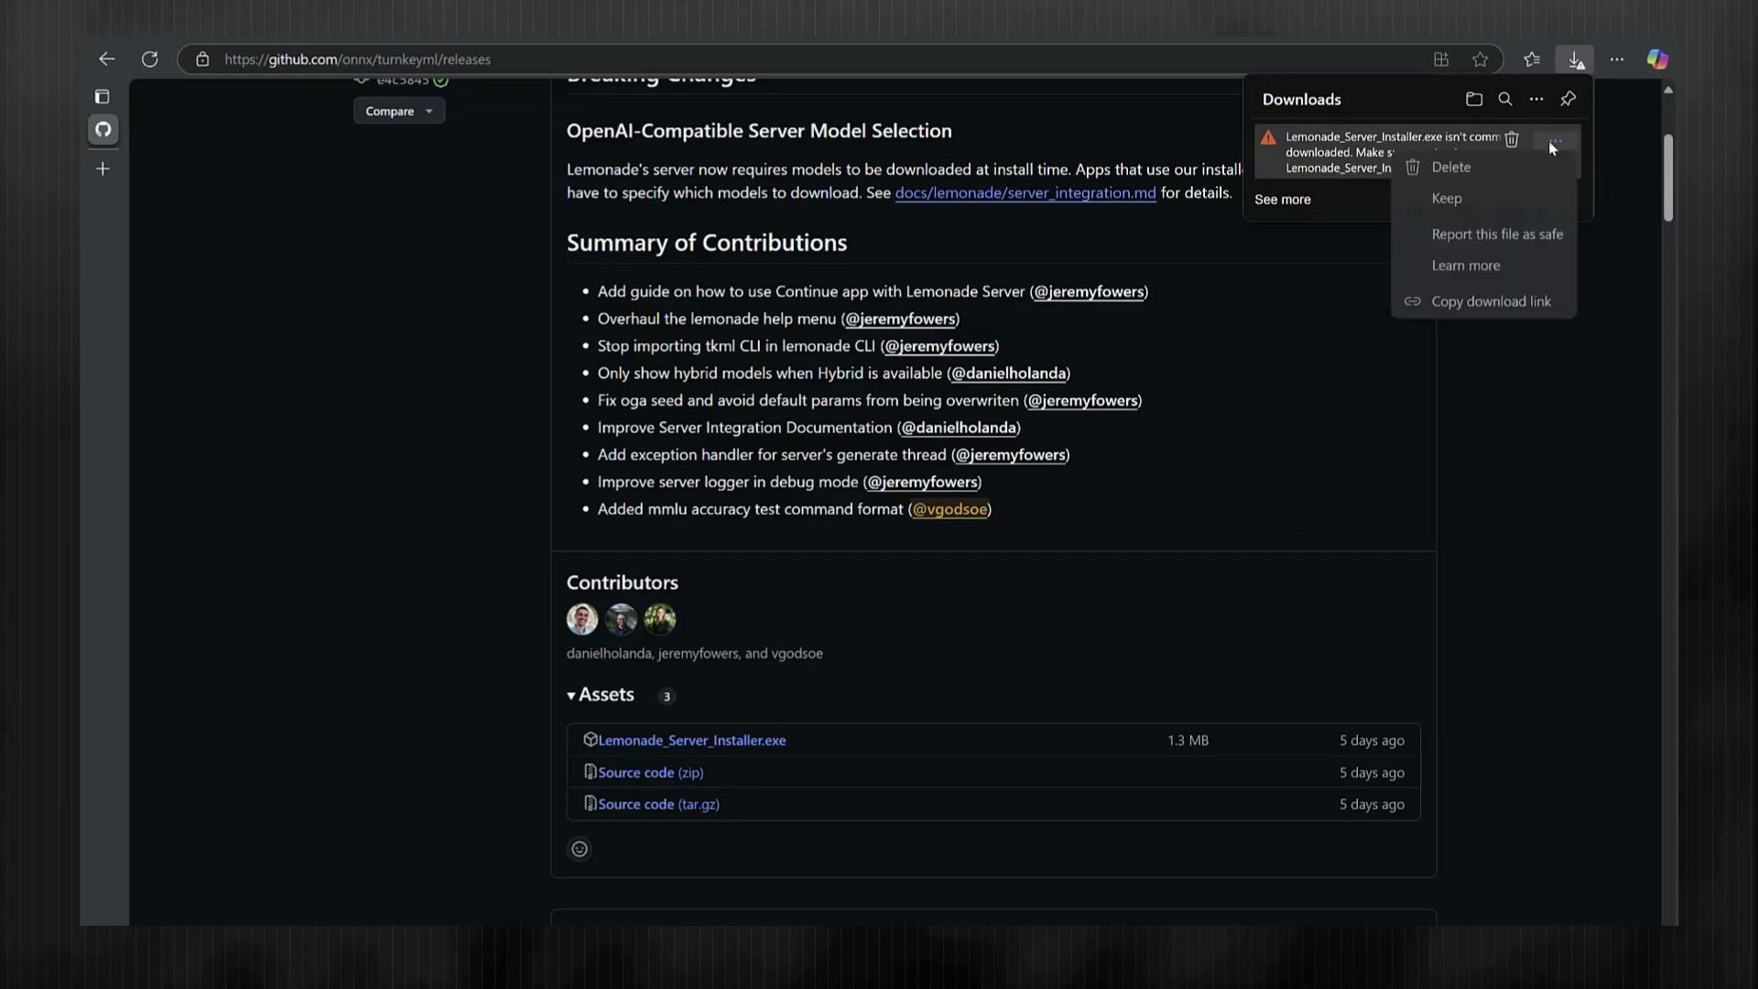
{"action": "left_click", "coordinate": [1510, 202]}
{"action": "left_click", "coordinate": [1321, 407]}
{"action": "left_click", "coordinate": [1338, 439]}
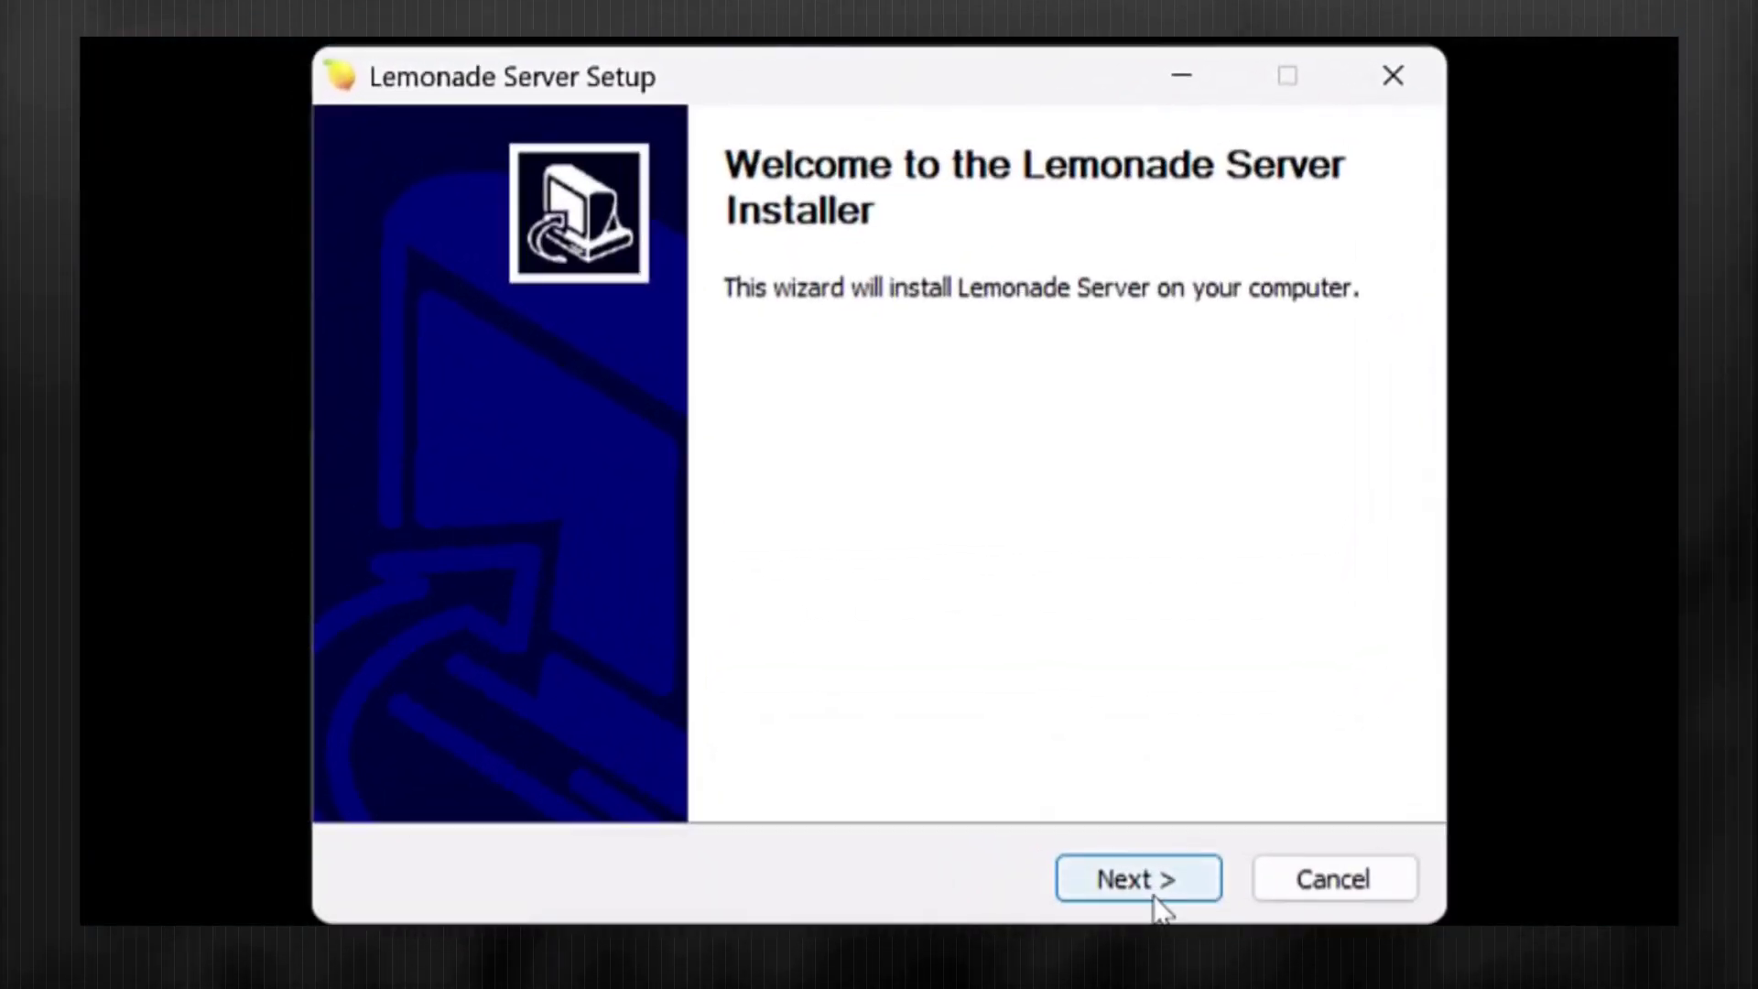
Install Lemonade Server with the Llama-3.2 Hybrid models, accept the AMD license, and launch it.
{"action": "left_click", "coordinate": [1155, 895]}
{"action": "scroll", "coordinate": [1167, 597], "scroll_direction": "down", "scroll_amount": 1}
{"action": "scroll", "coordinate": [1374, 583], "scroll_direction": "up", "scroll_amount": 1}
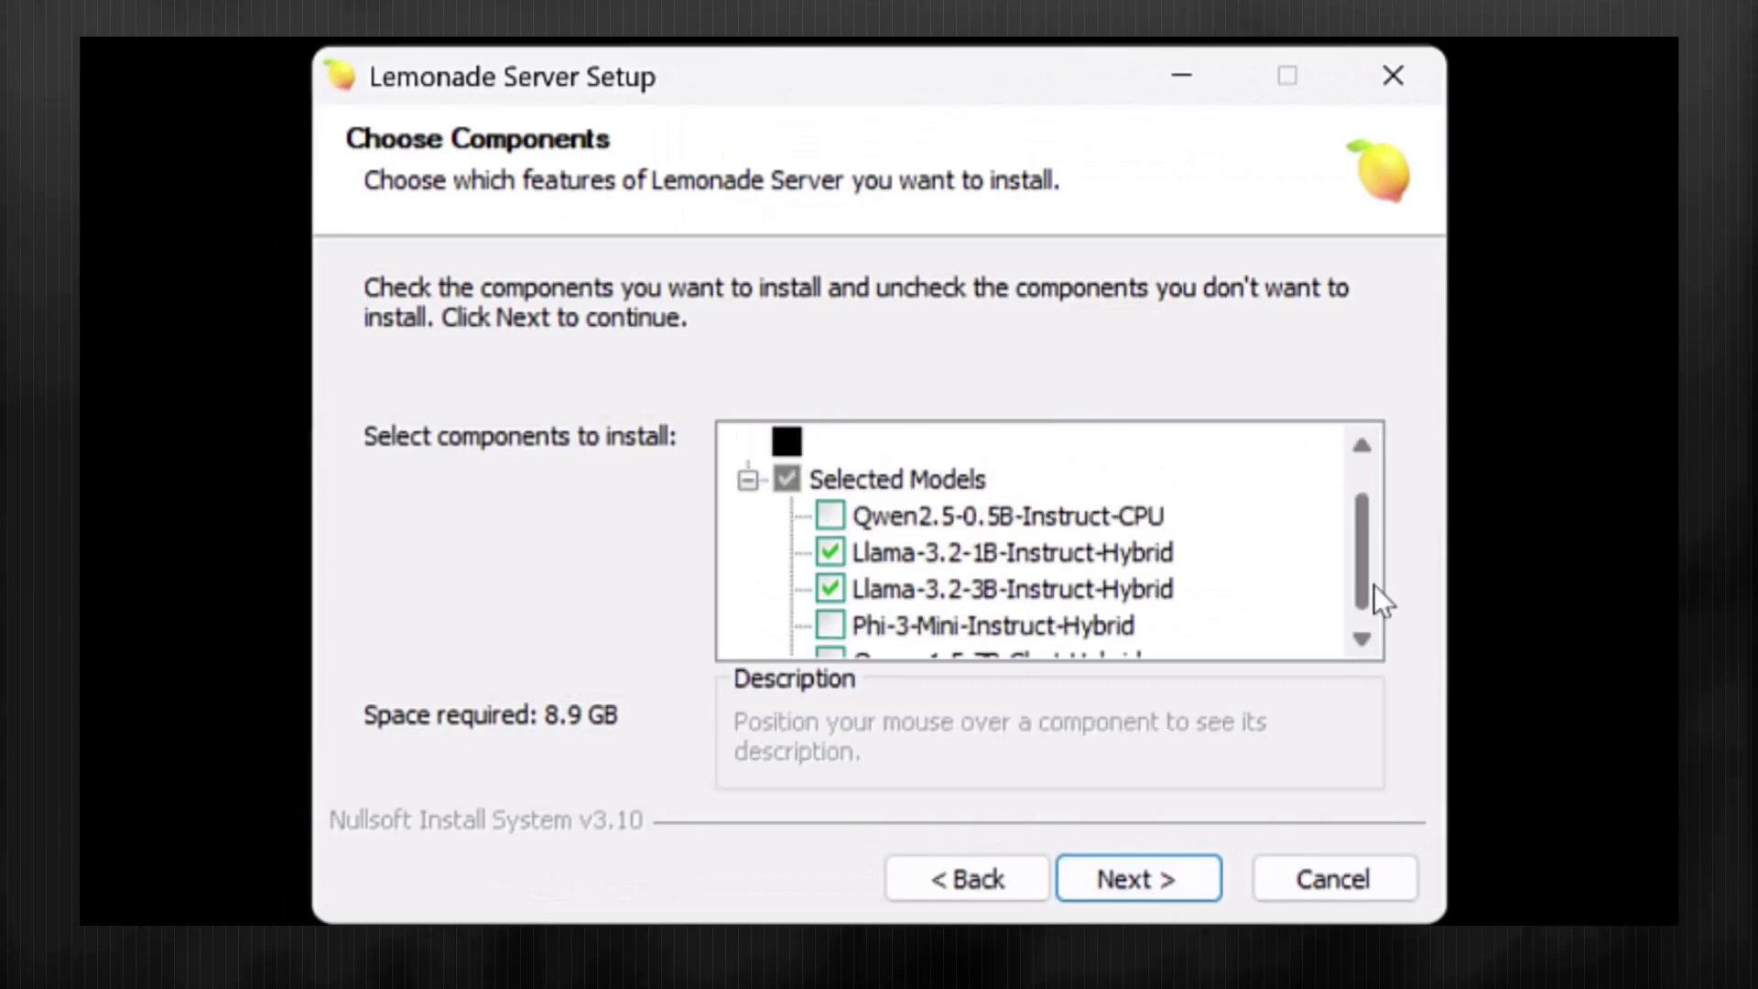
{"action": "scroll", "coordinate": [1373, 584], "scroll_direction": "up", "scroll_amount": 1}
{"action": "left_click", "coordinate": [1132, 889]}
{"action": "left_click", "coordinate": [1133, 880]}
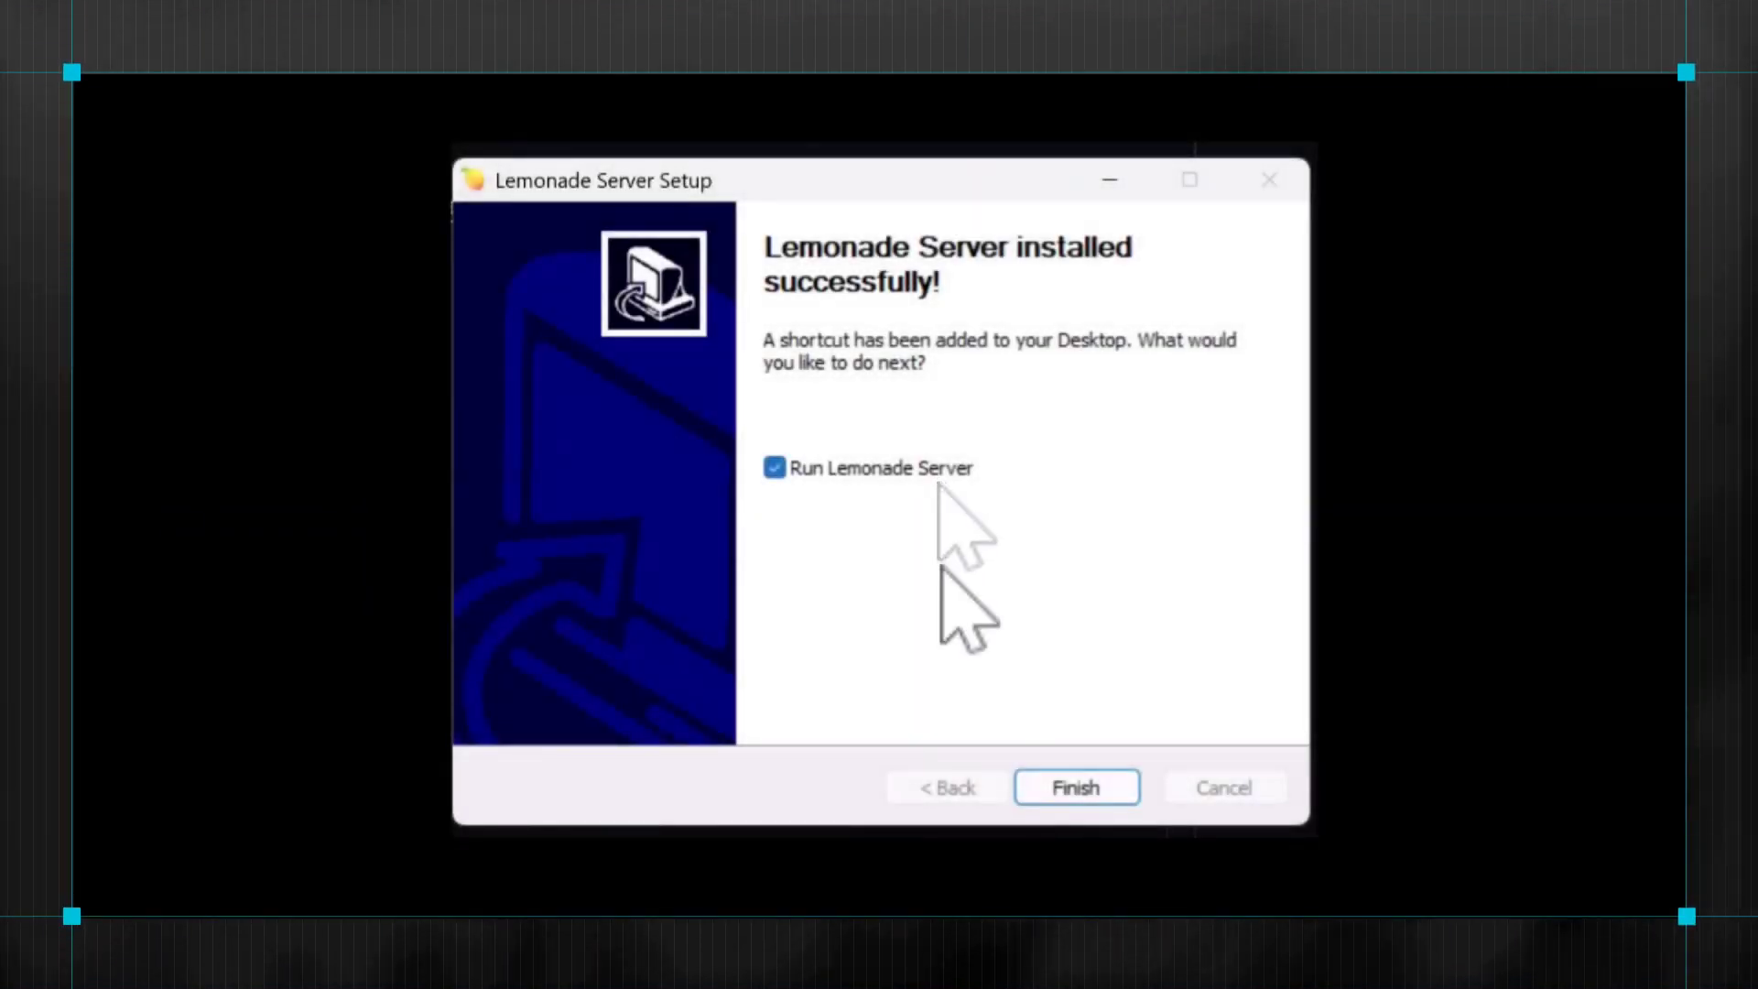
{"action": "left_click", "coordinate": [1076, 788]}
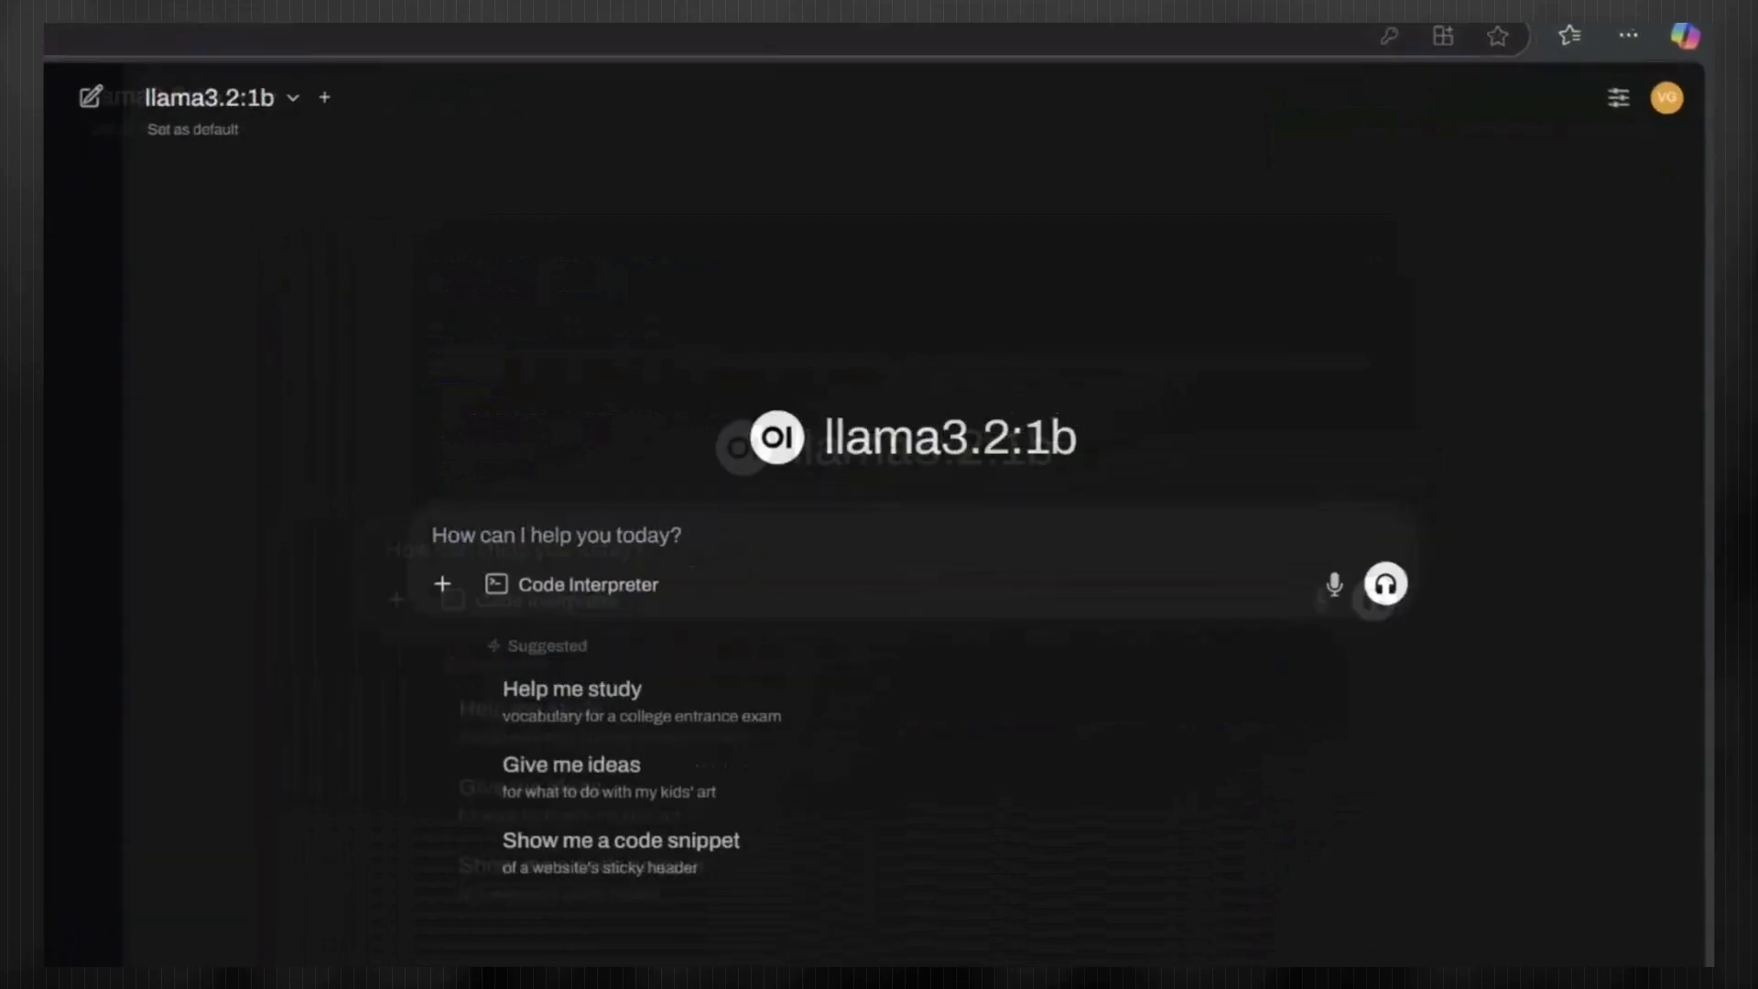
{"action": "left_click", "coordinate": [1642, 71]}
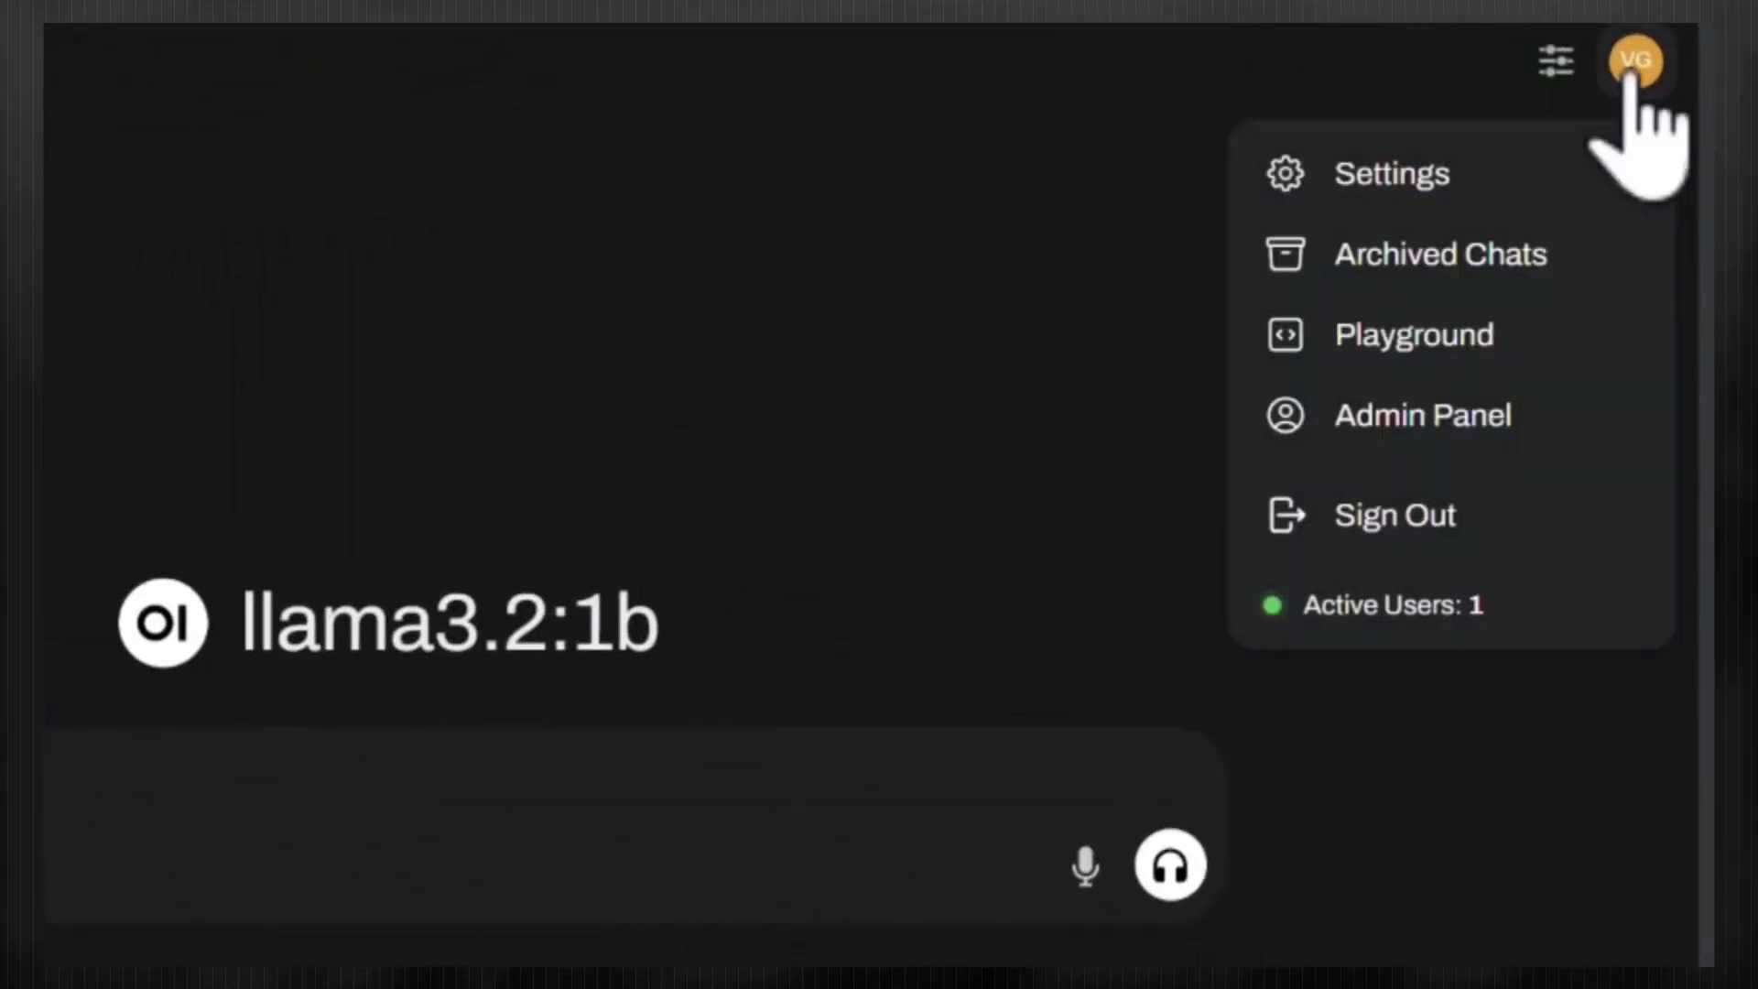
{"action": "left_click", "coordinate": [1587, 172]}
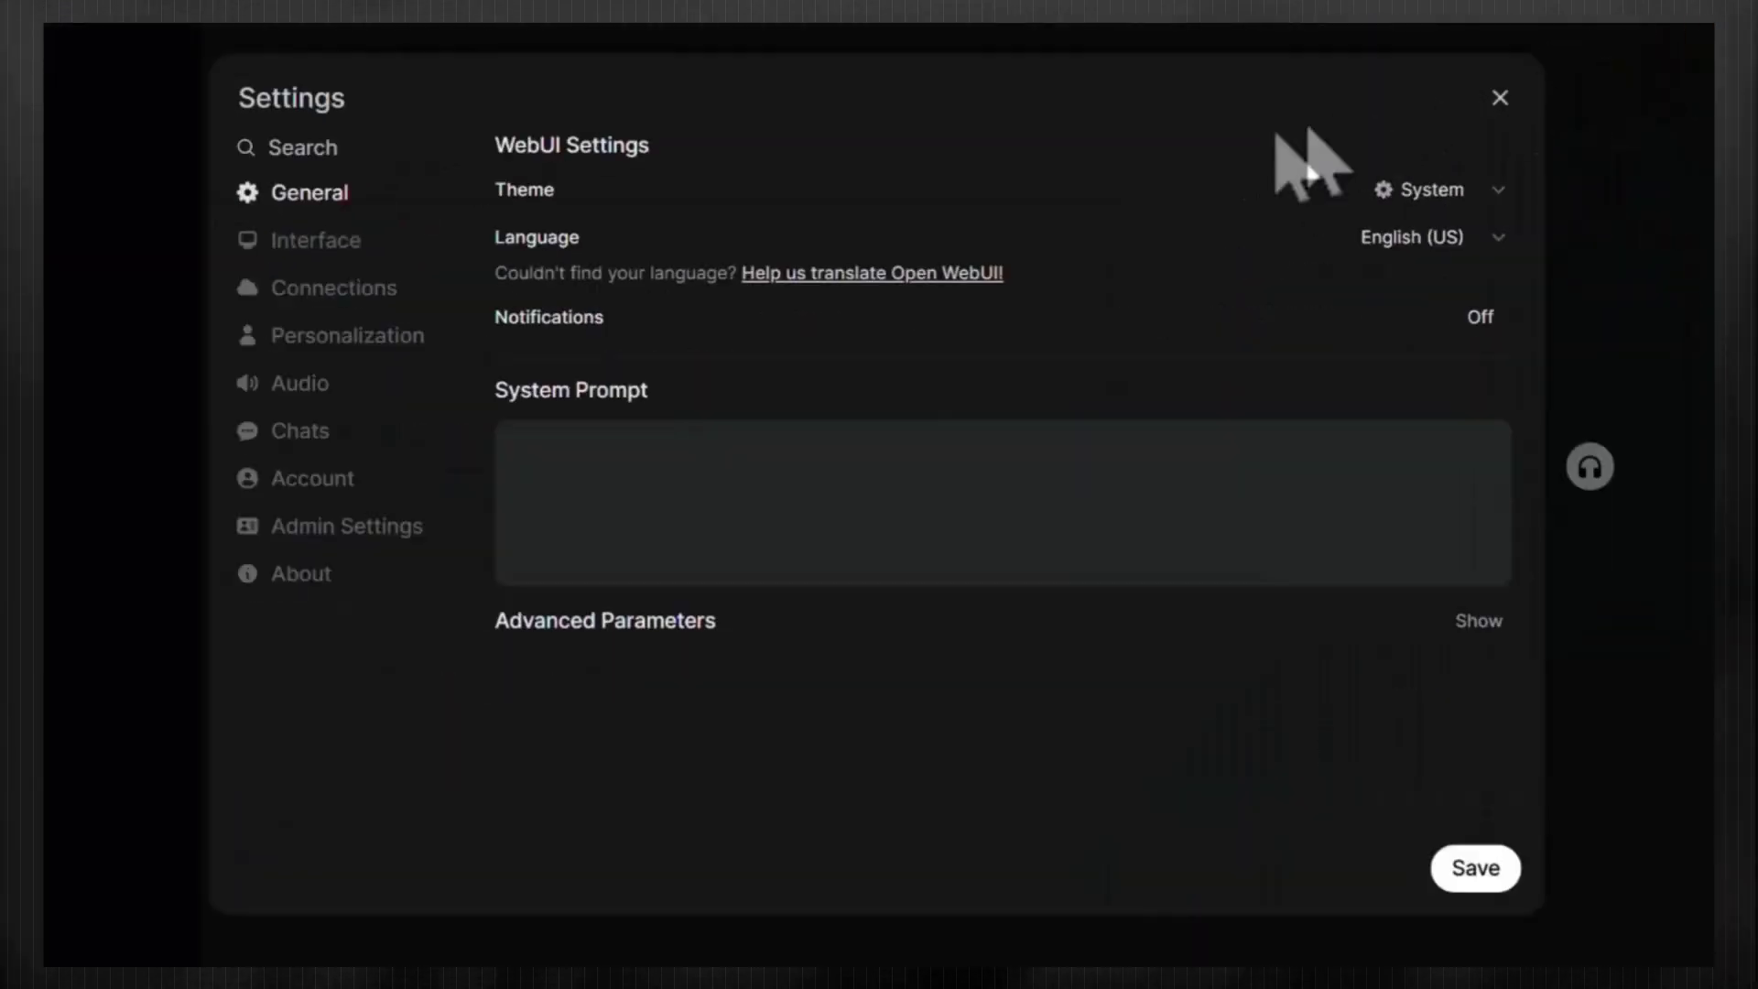
{"action": "left_click", "coordinate": [333, 288]}
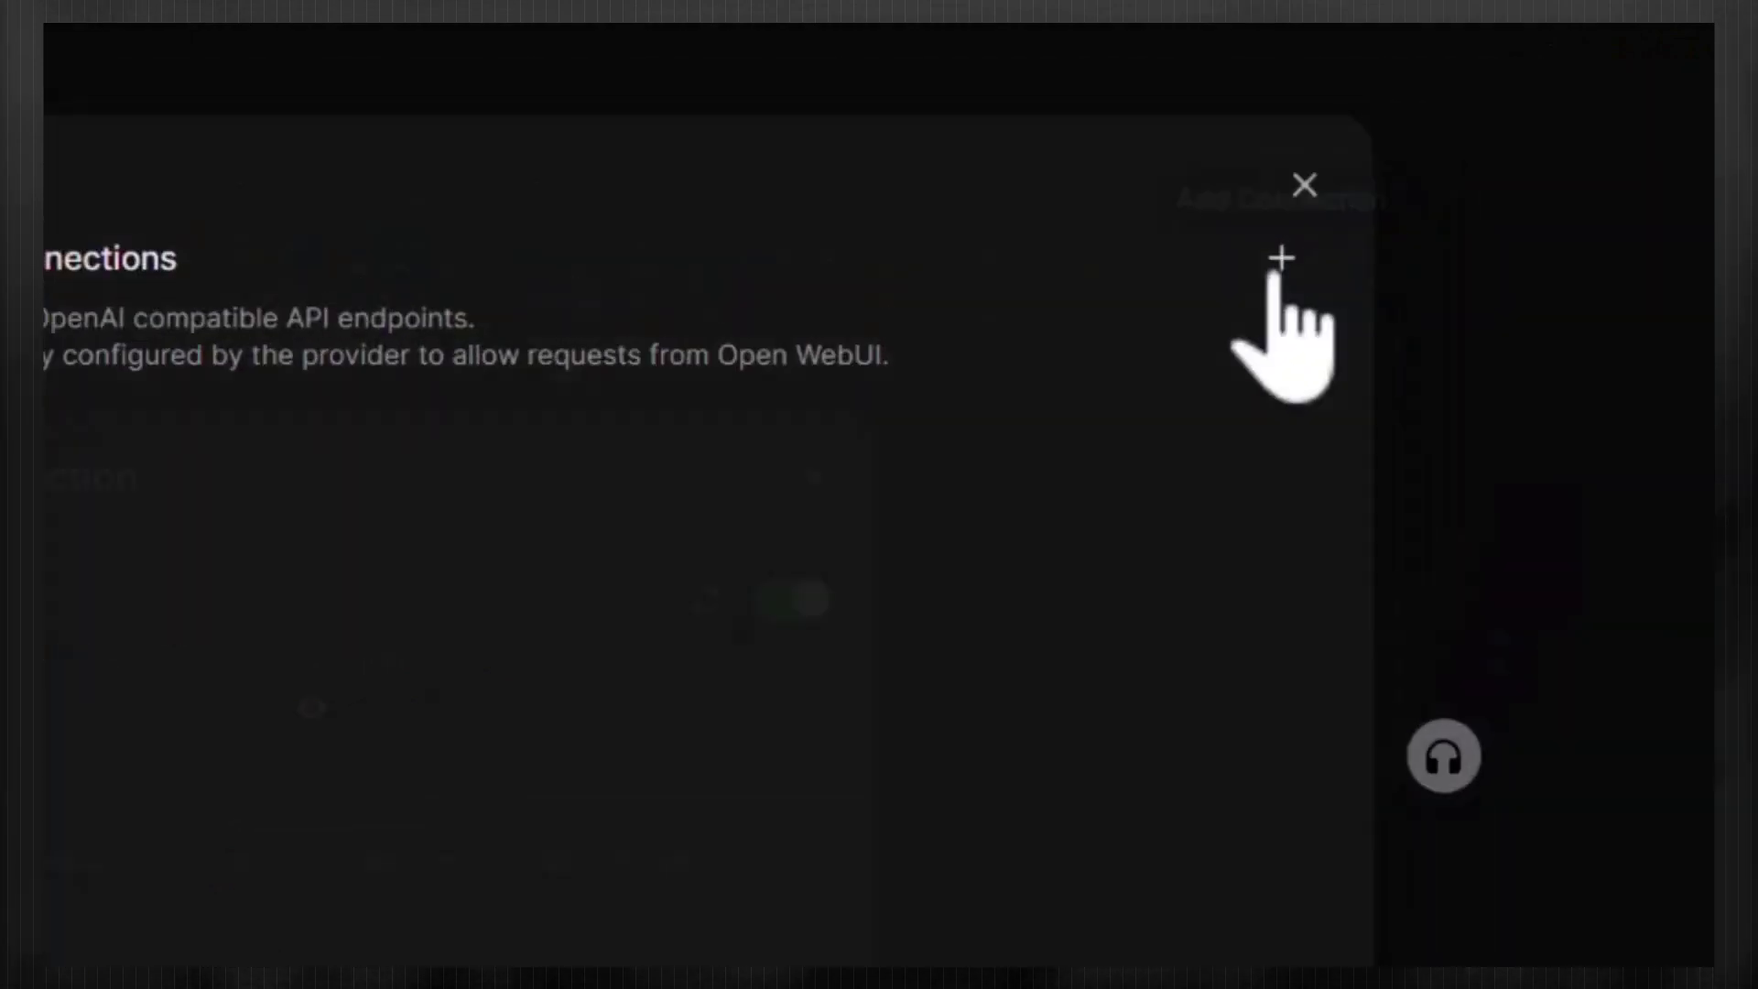
{"action": "left_click", "coordinate": [1405, 188]}
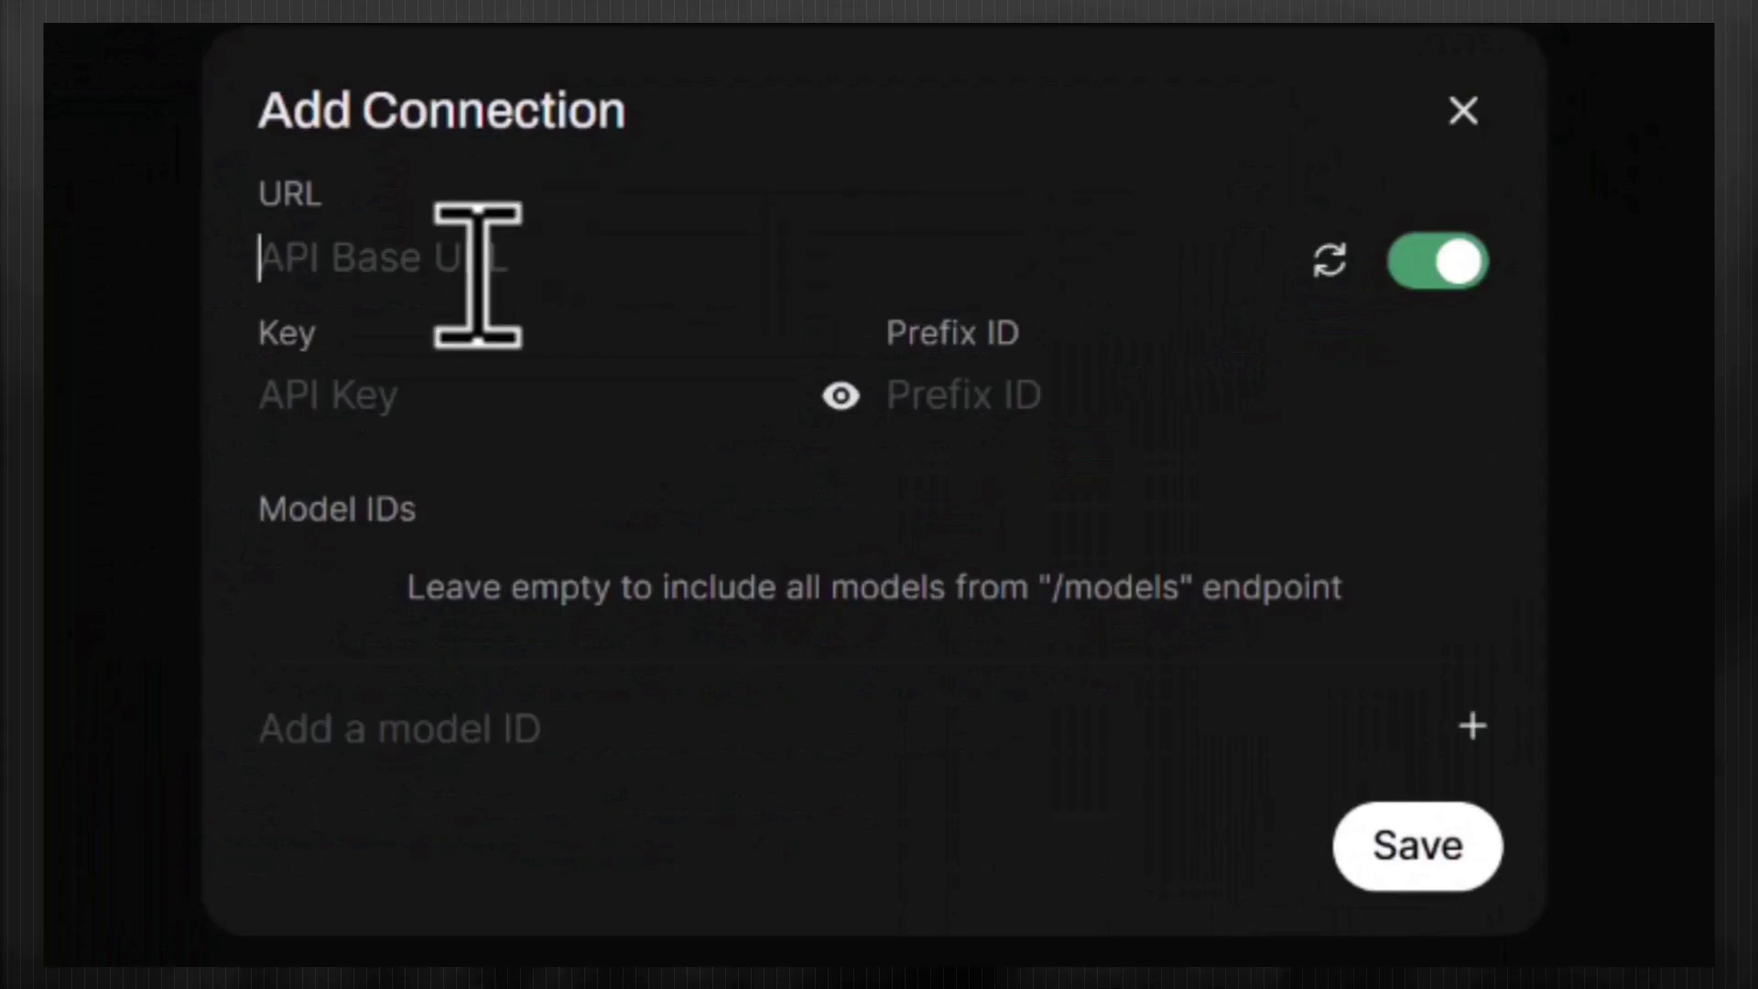
{"action": "right_click", "coordinate": [476, 276]}
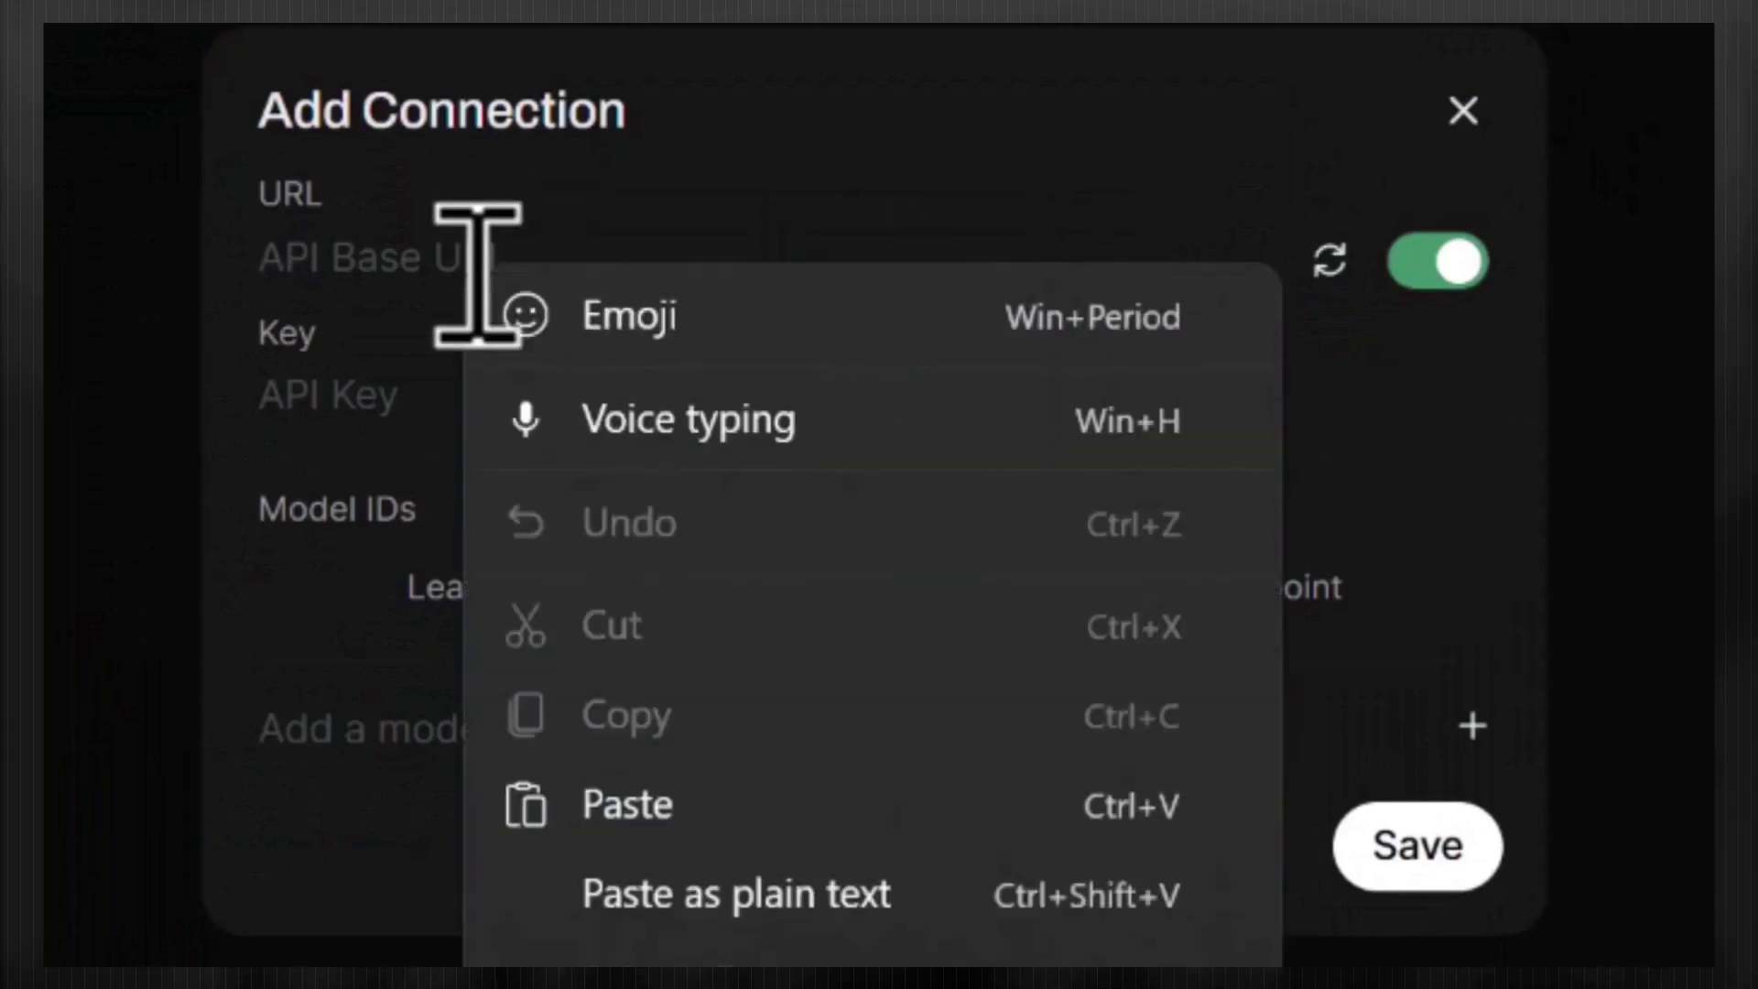
{"action": "left_click", "coordinate": [634, 805]}
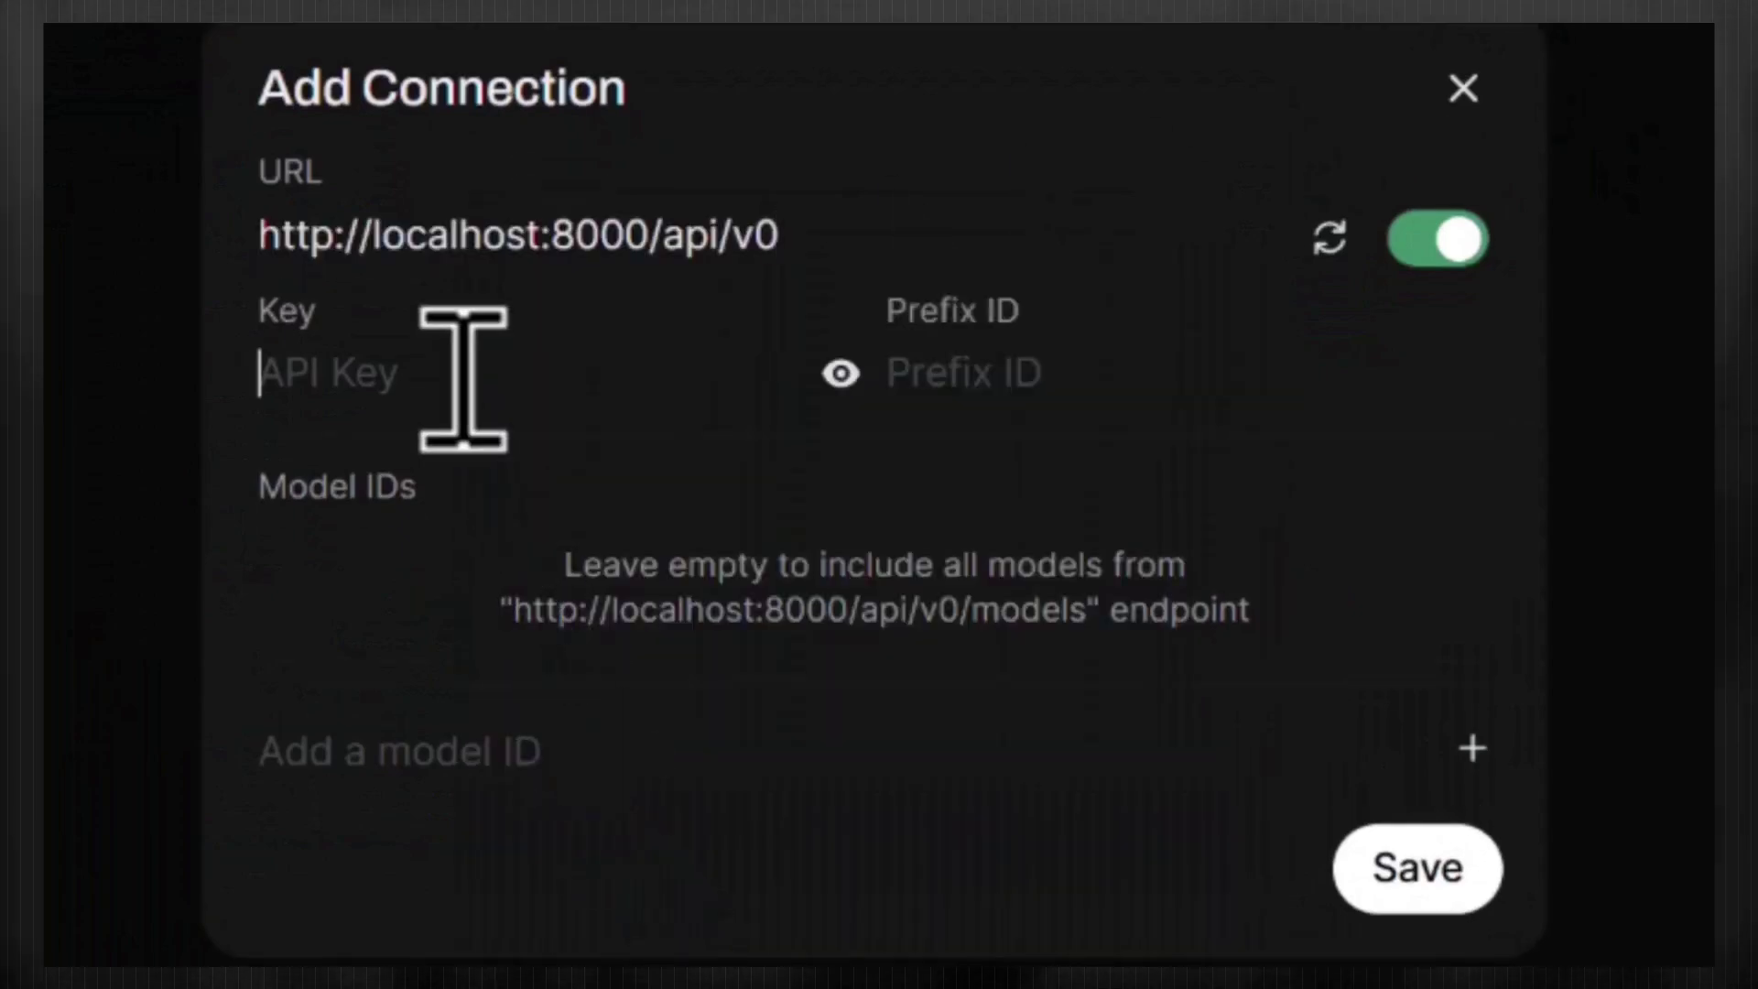
{"action": "type", "text": "a"}
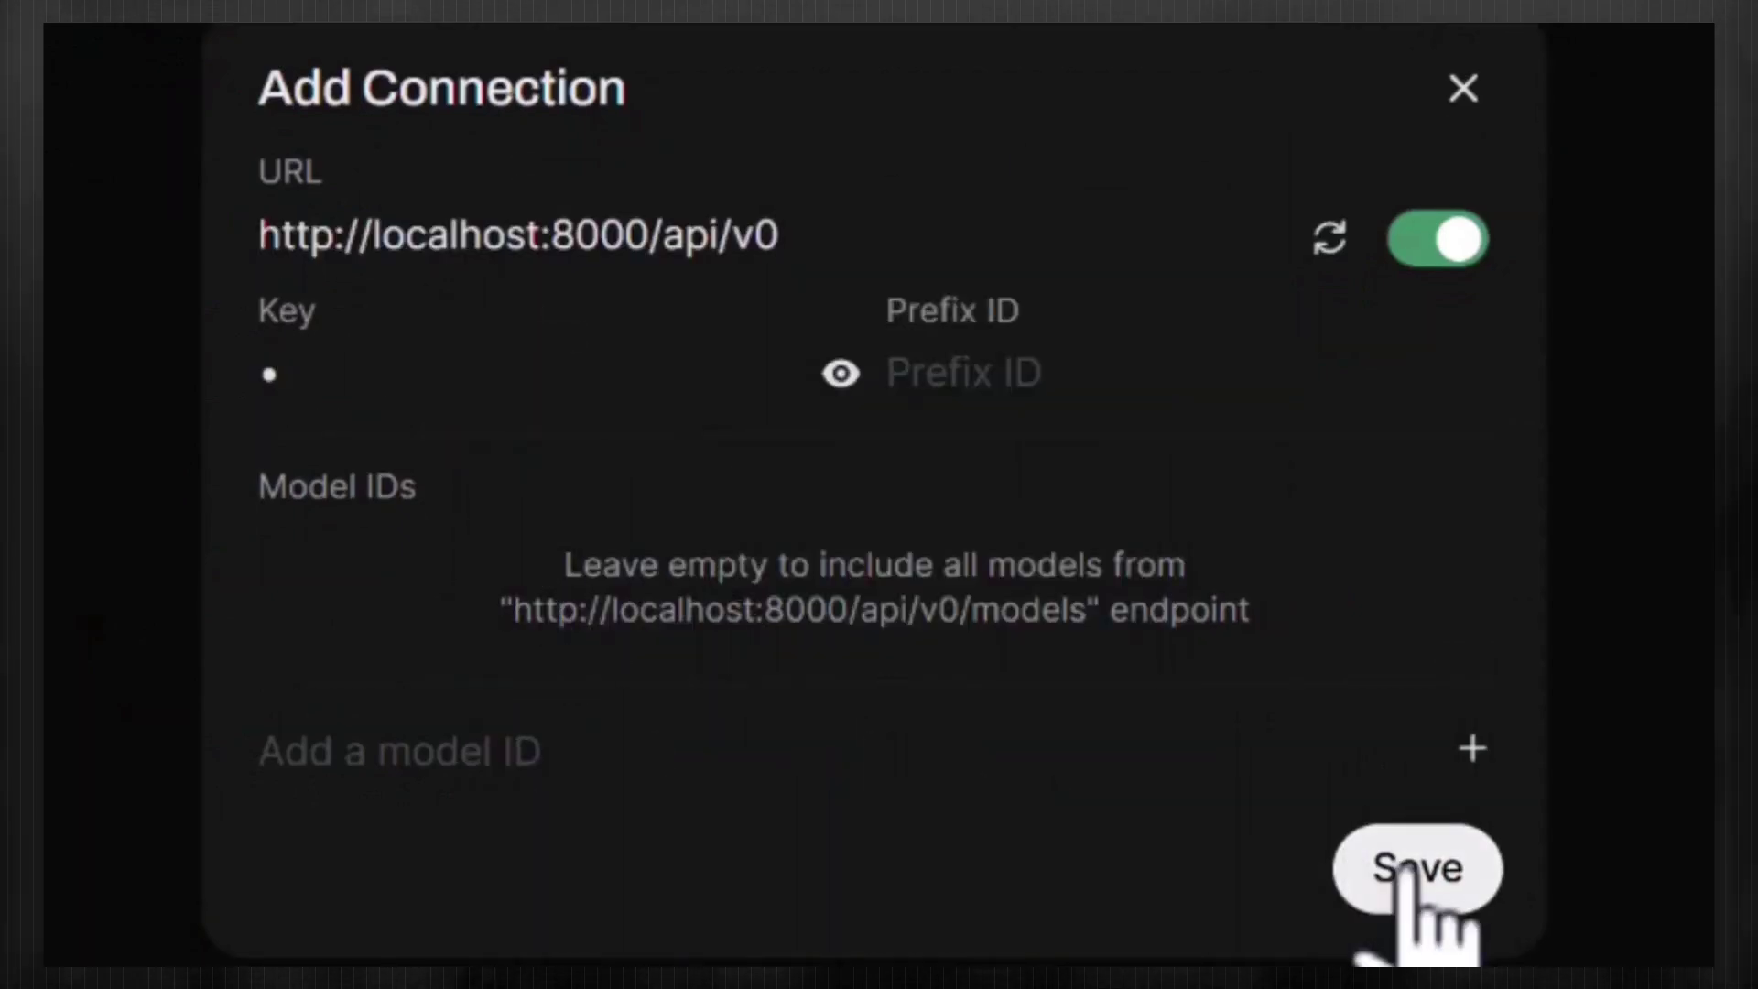
{"action": "left_click", "coordinate": [1381, 852]}
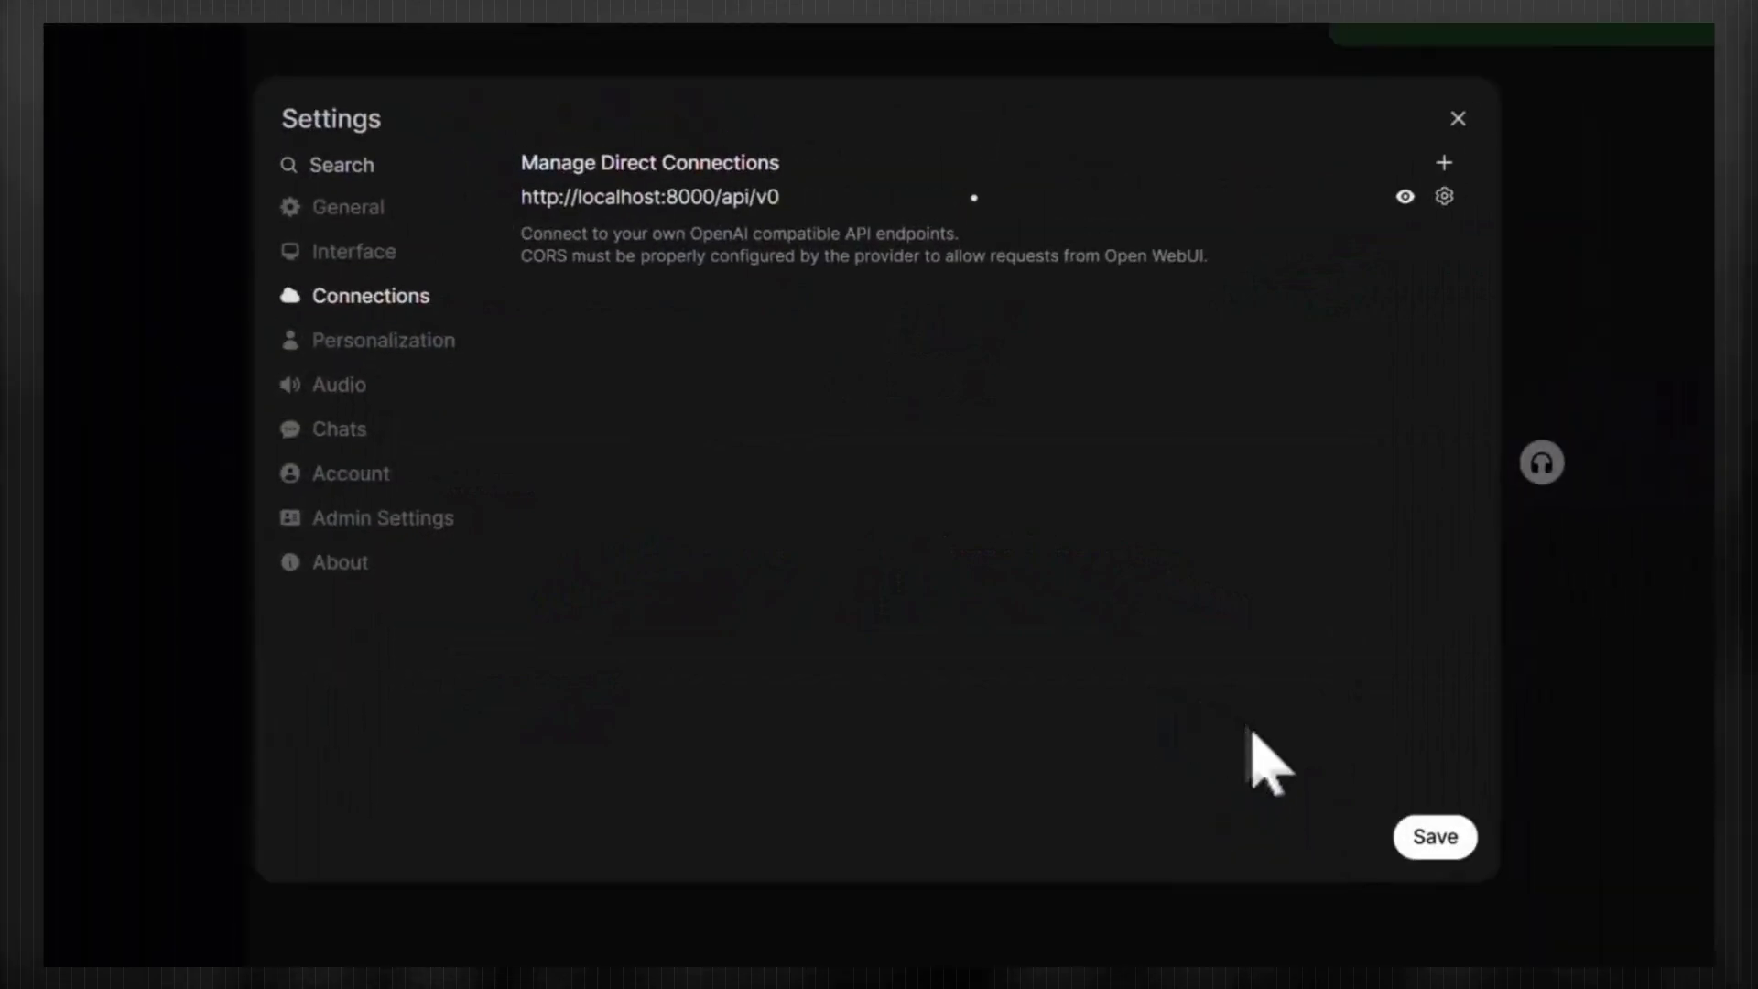
{"action": "left_click", "coordinate": [1460, 845]}
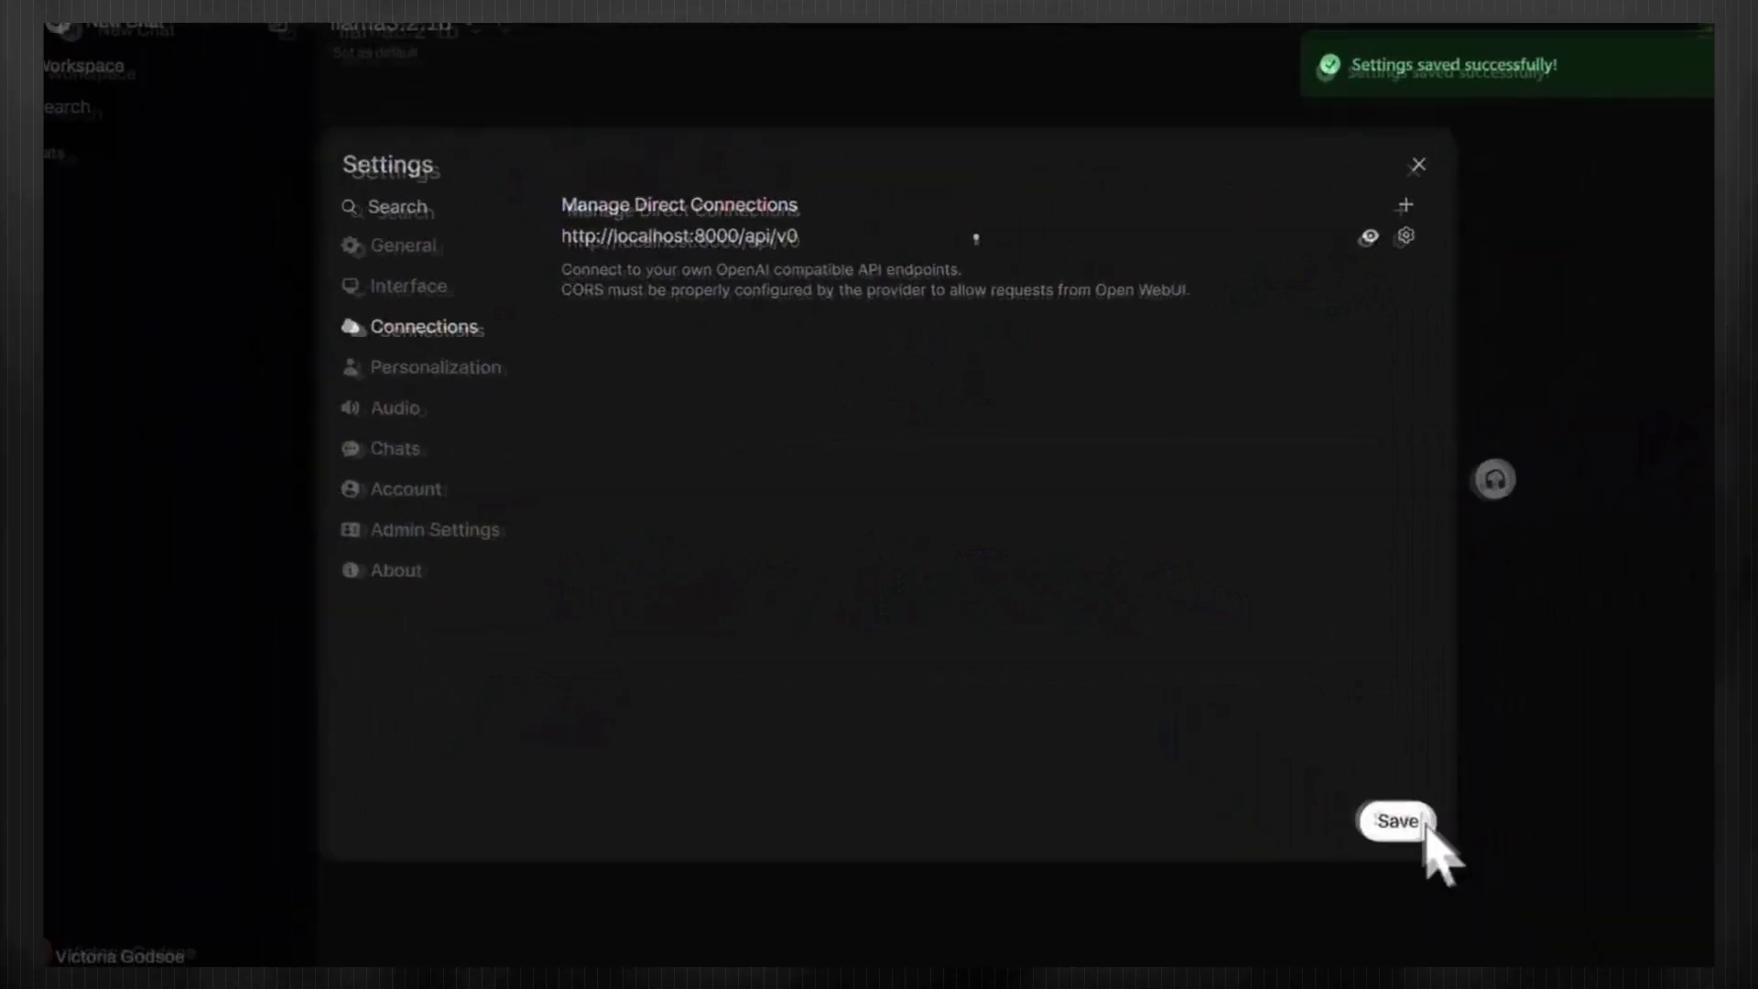
{"action": "left_click", "coordinate": [1349, 244]}
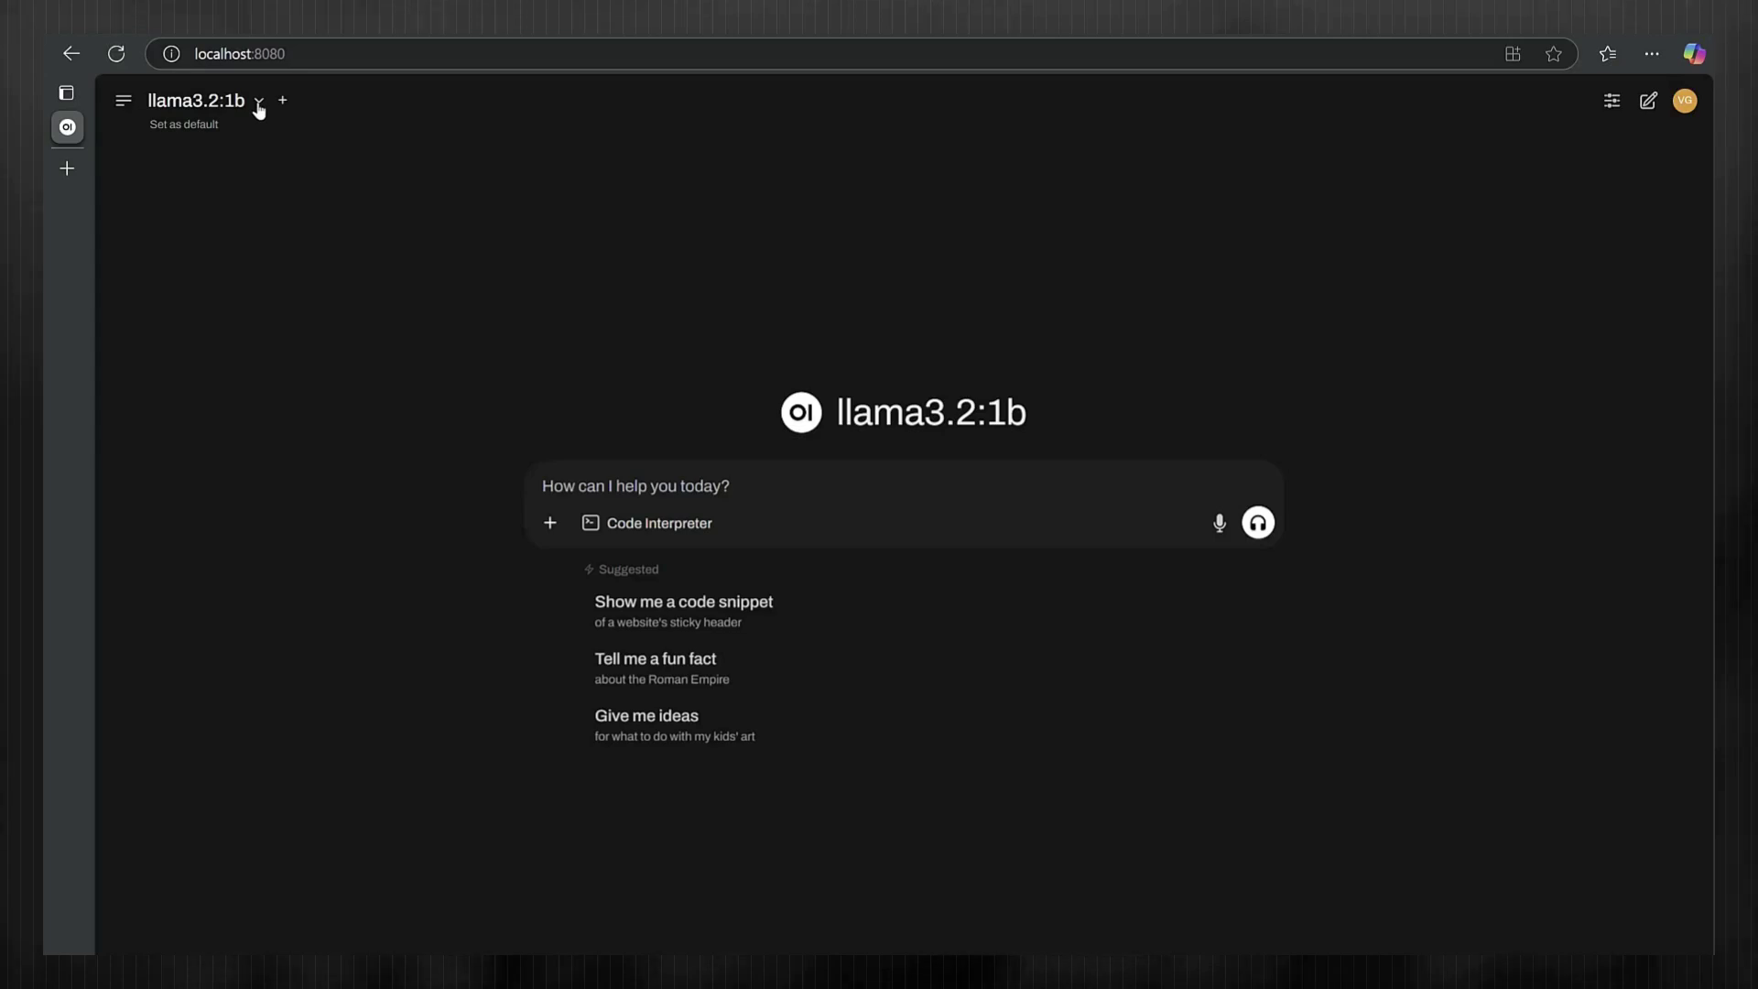
Send the bubble sort prompt to Llama-3.2-3B-Instruct-Hybrid and view GPU usage in Task Manager.
{"action": "left_click", "coordinate": [258, 104]}
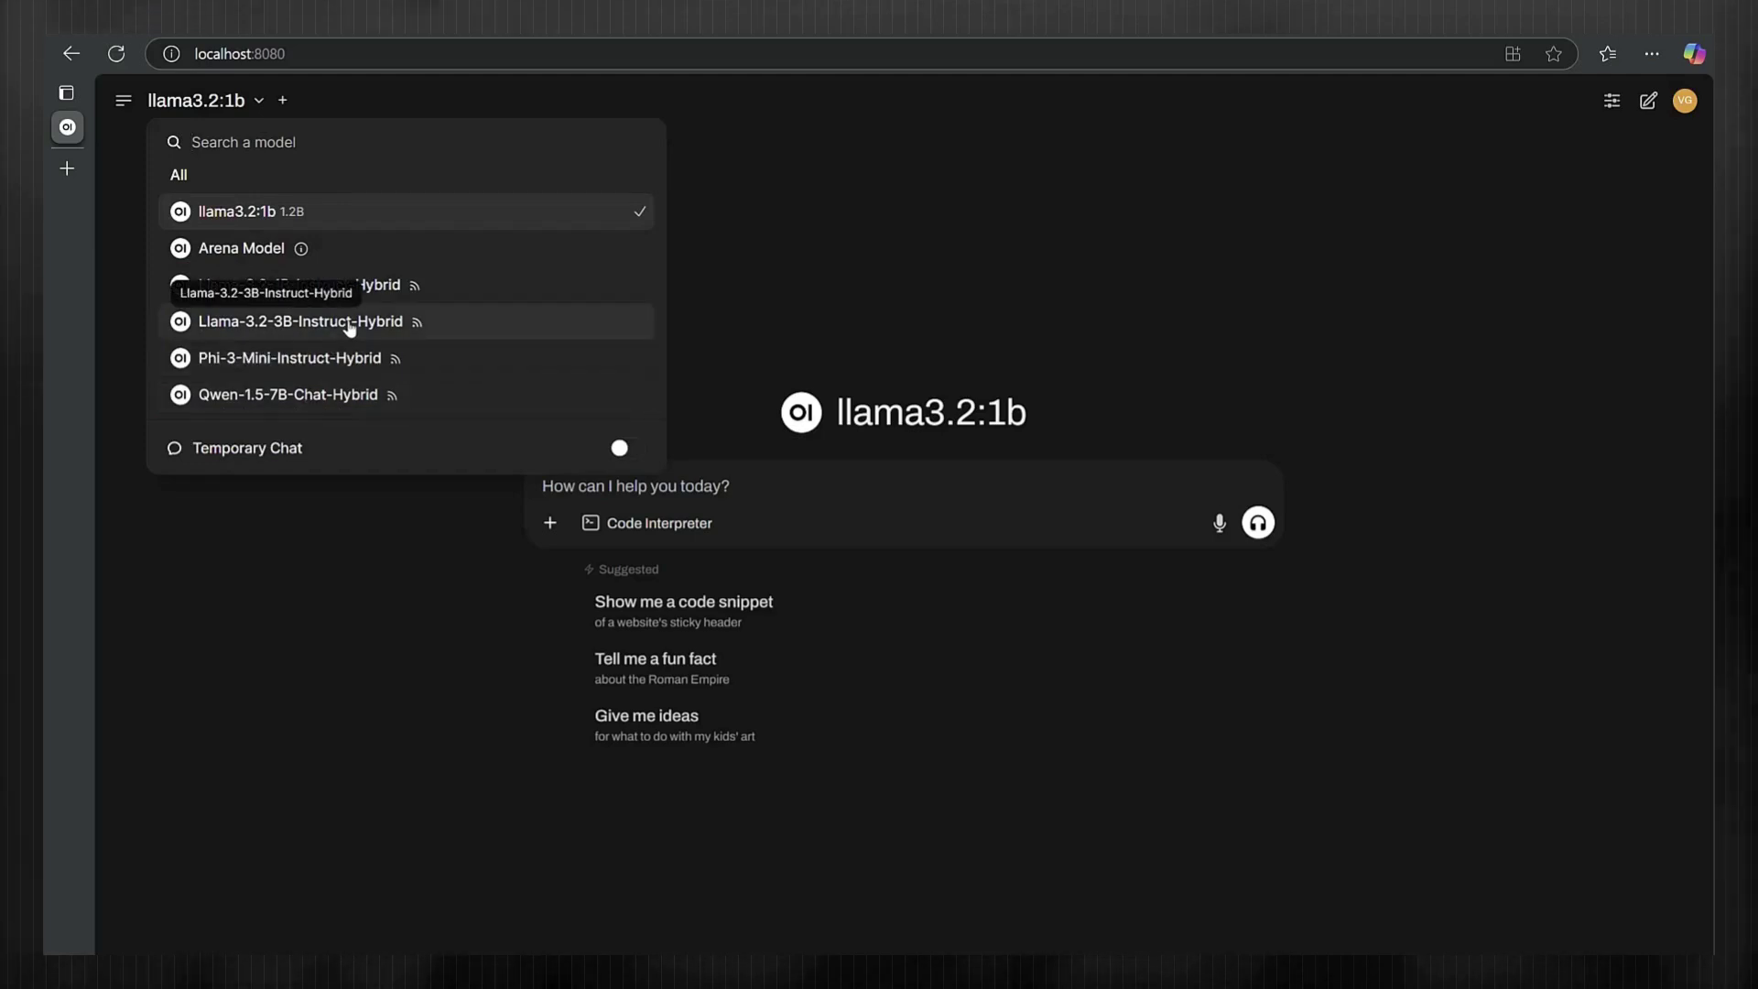
{"action": "left_click", "coordinate": [350, 322]}
{"action": "type", "text": "Provide me code for a bubbl"}
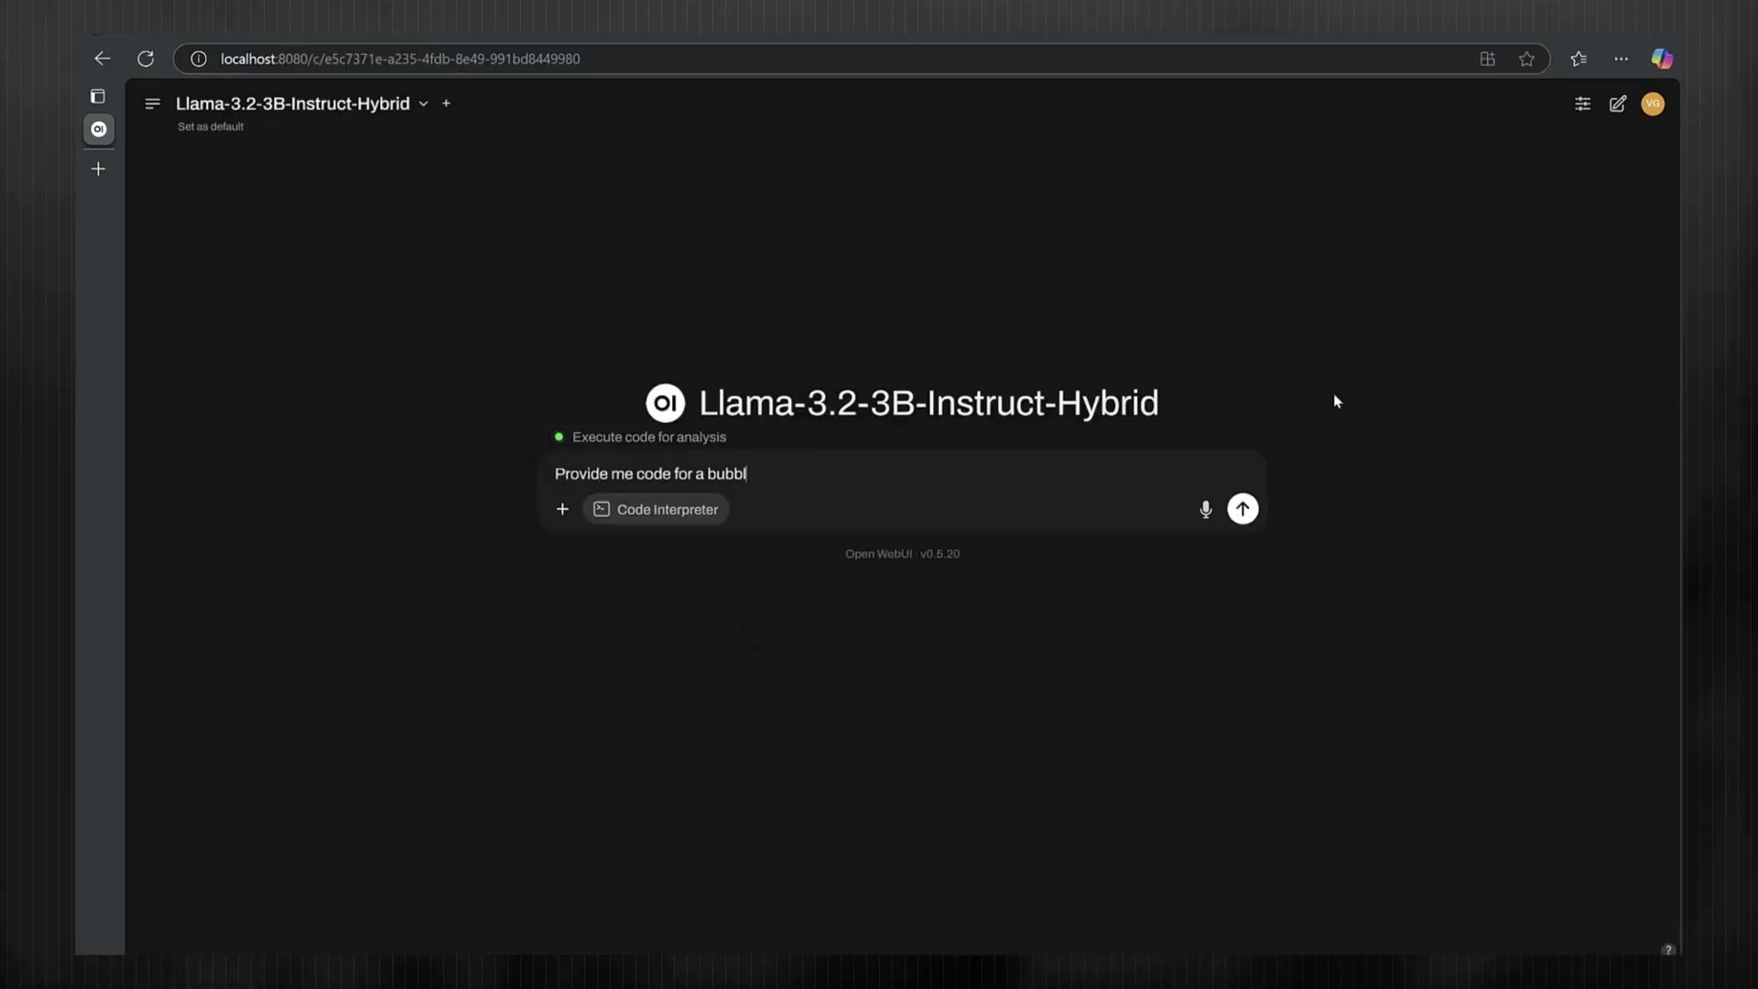
{"action": "type", "text": "e sort in C"}
{"action": "key", "text": "Return"}
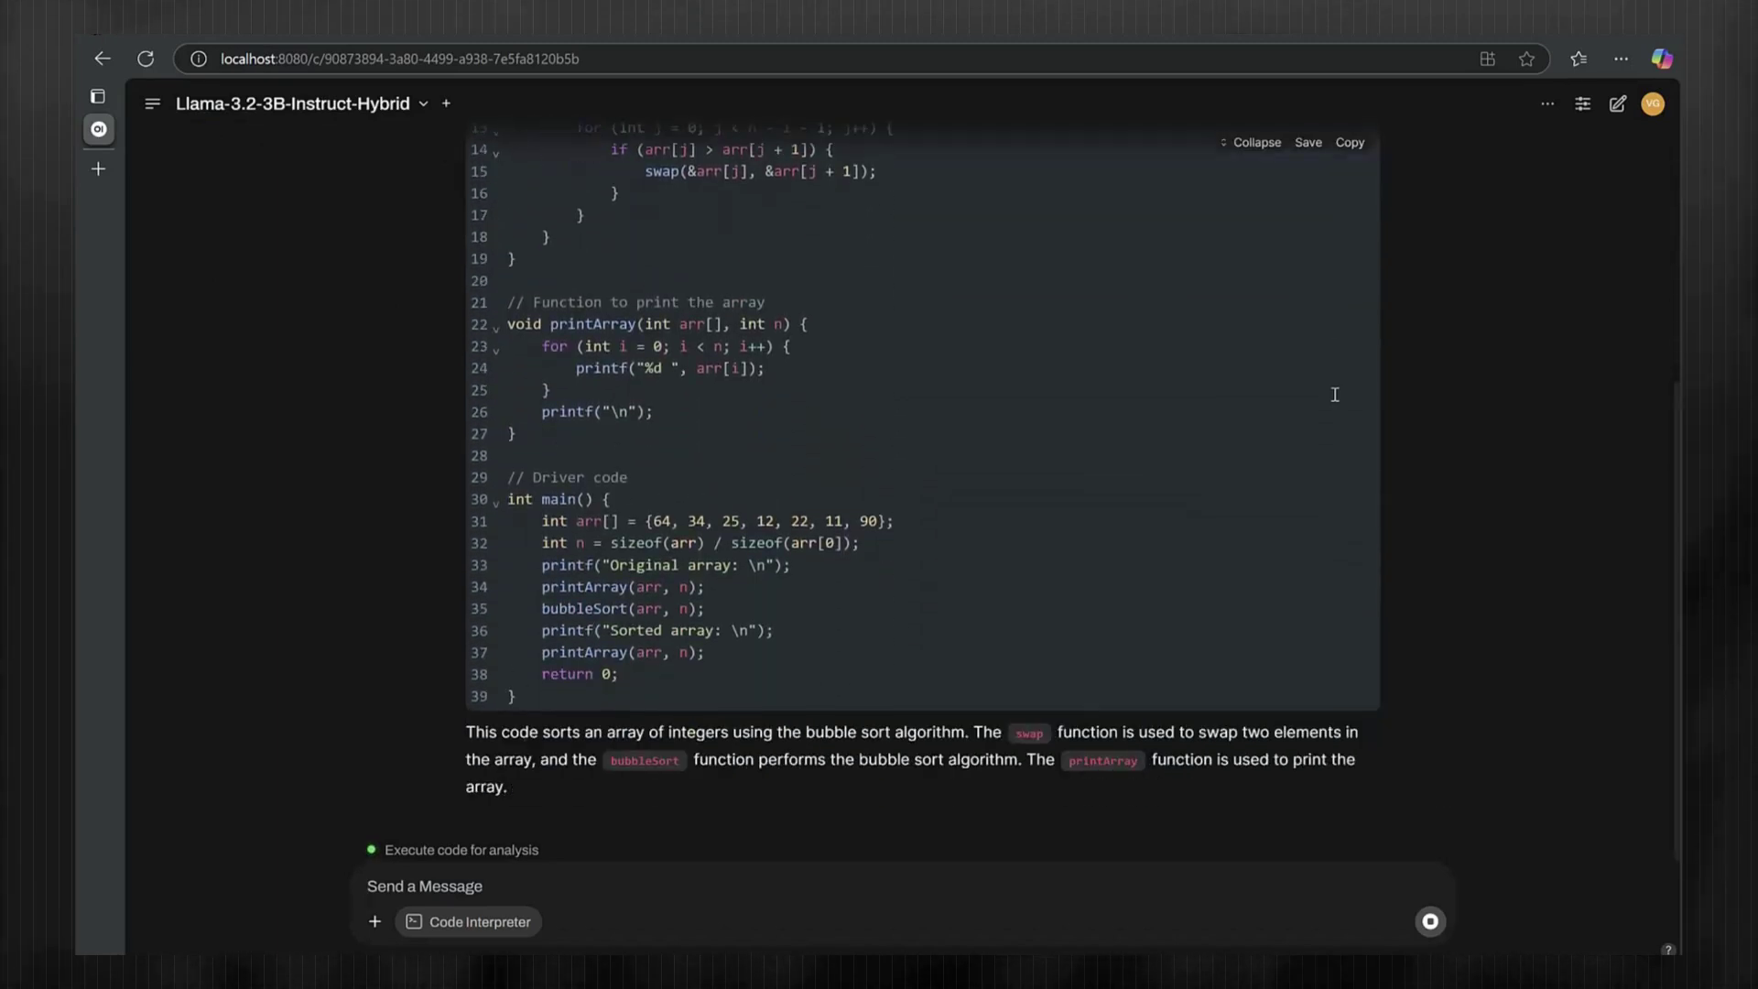
{"action": "key", "text": "ctrl+shift+Escape"}
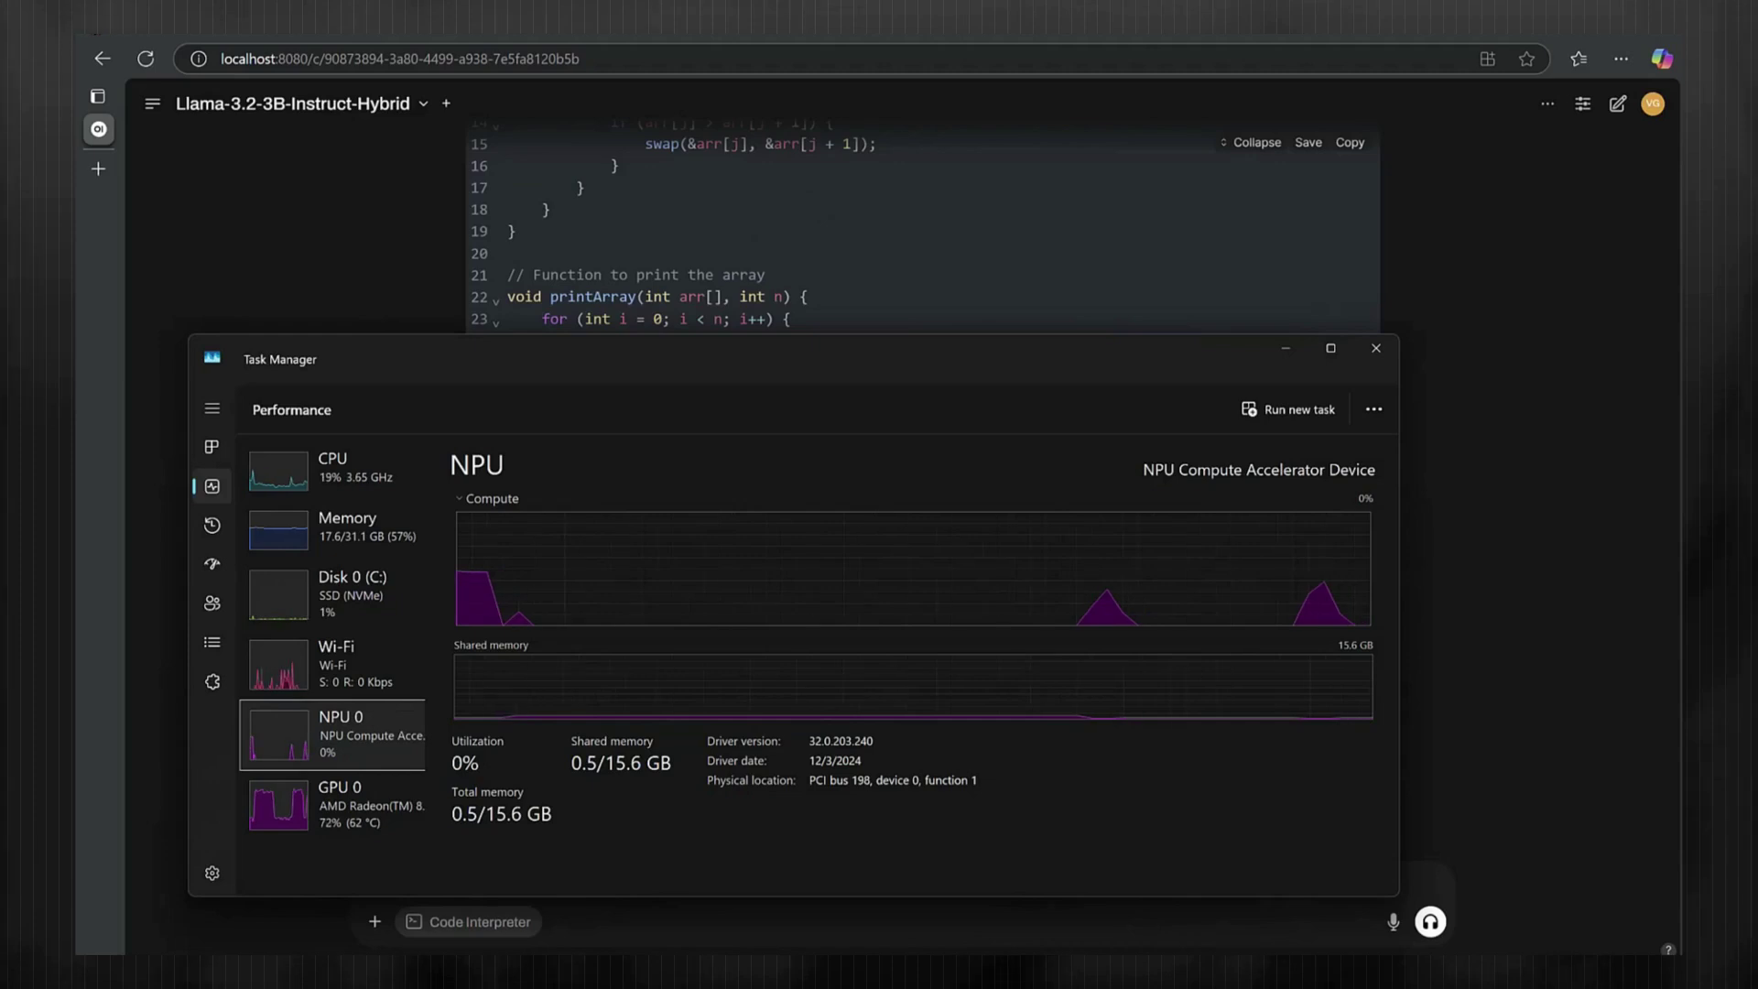
{"action": "left_click", "coordinate": [329, 817]}
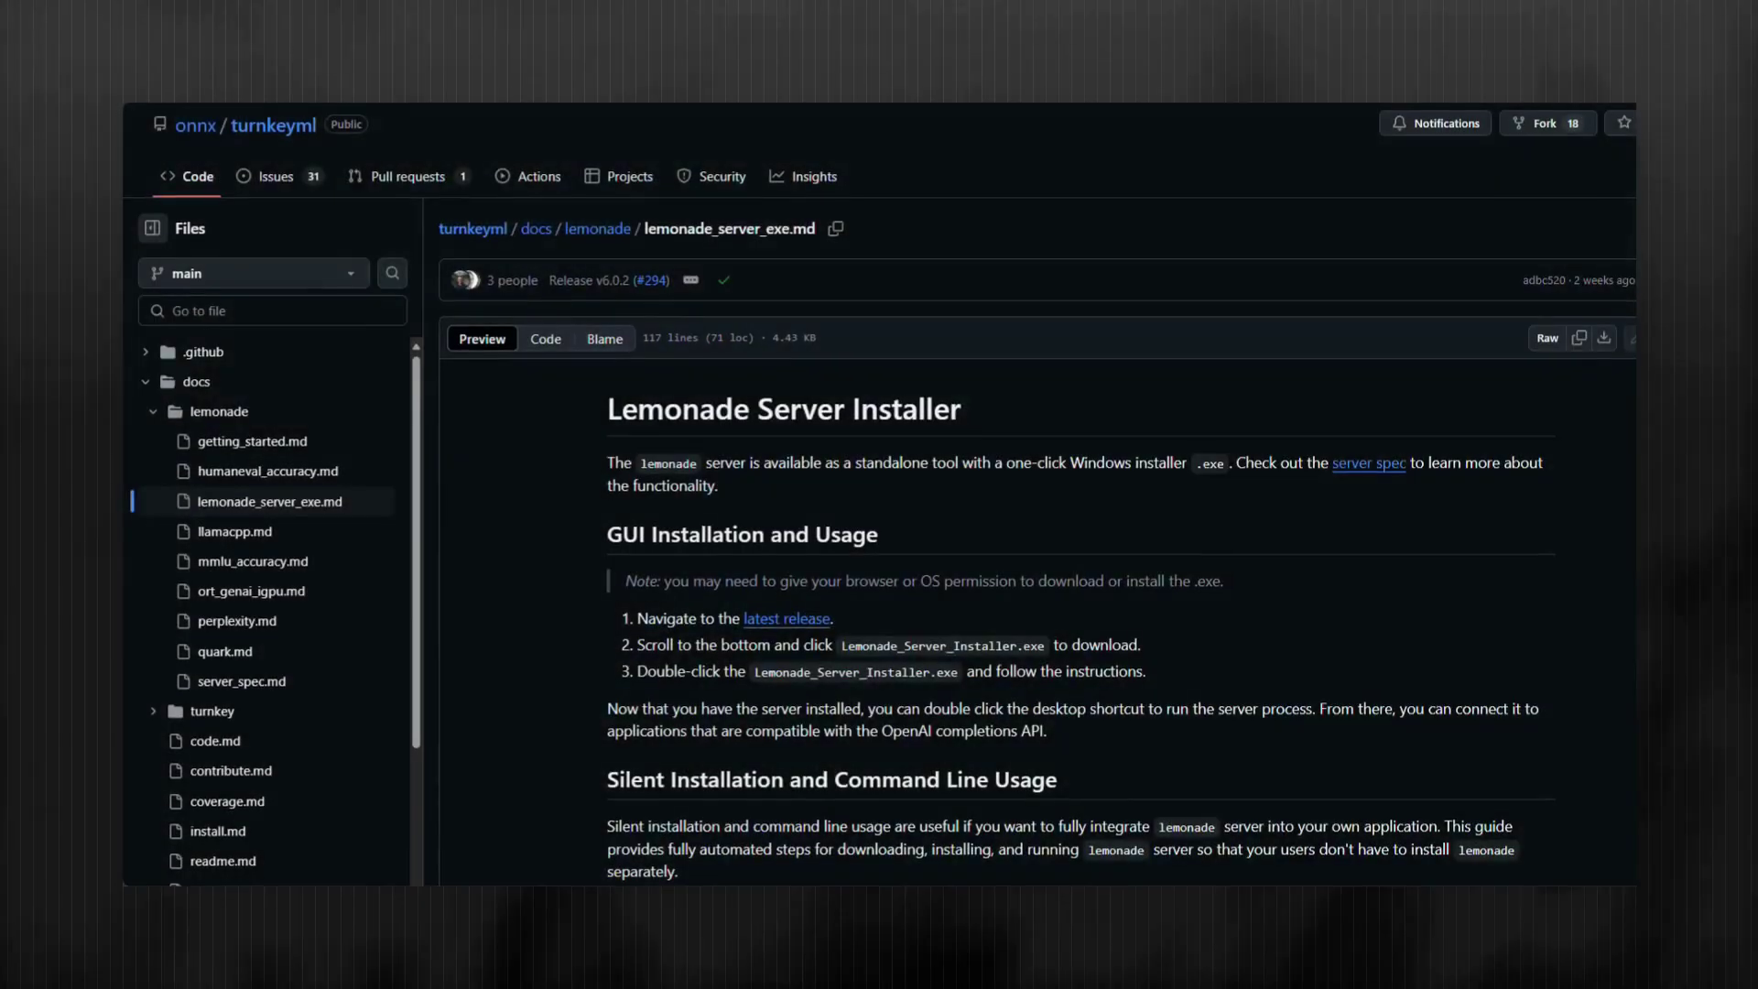
{"action": "scroll", "coordinate": [1016, 550], "scroll_direction": "down", "scroll_amount": 1}
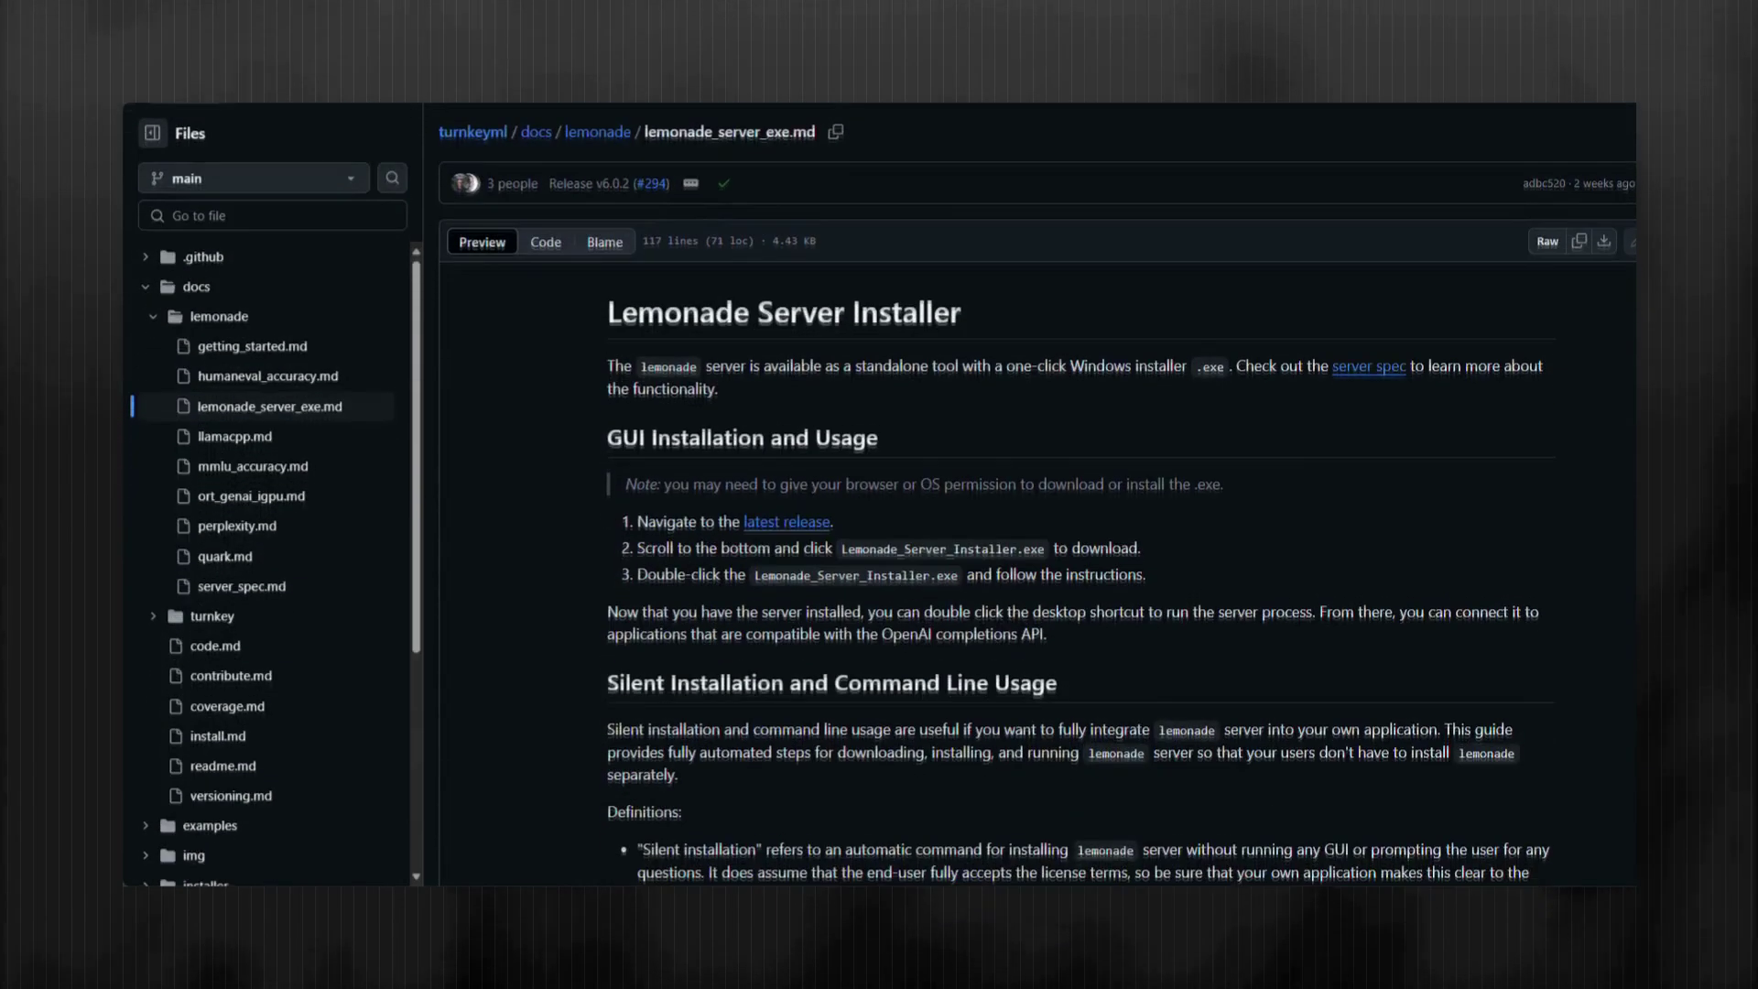
{"action": "scroll", "coordinate": [1017, 551], "scroll_direction": "down", "scroll_amount": 1}
{"action": "scroll", "coordinate": [1016, 551], "scroll_direction": "down", "scroll_amount": 1}
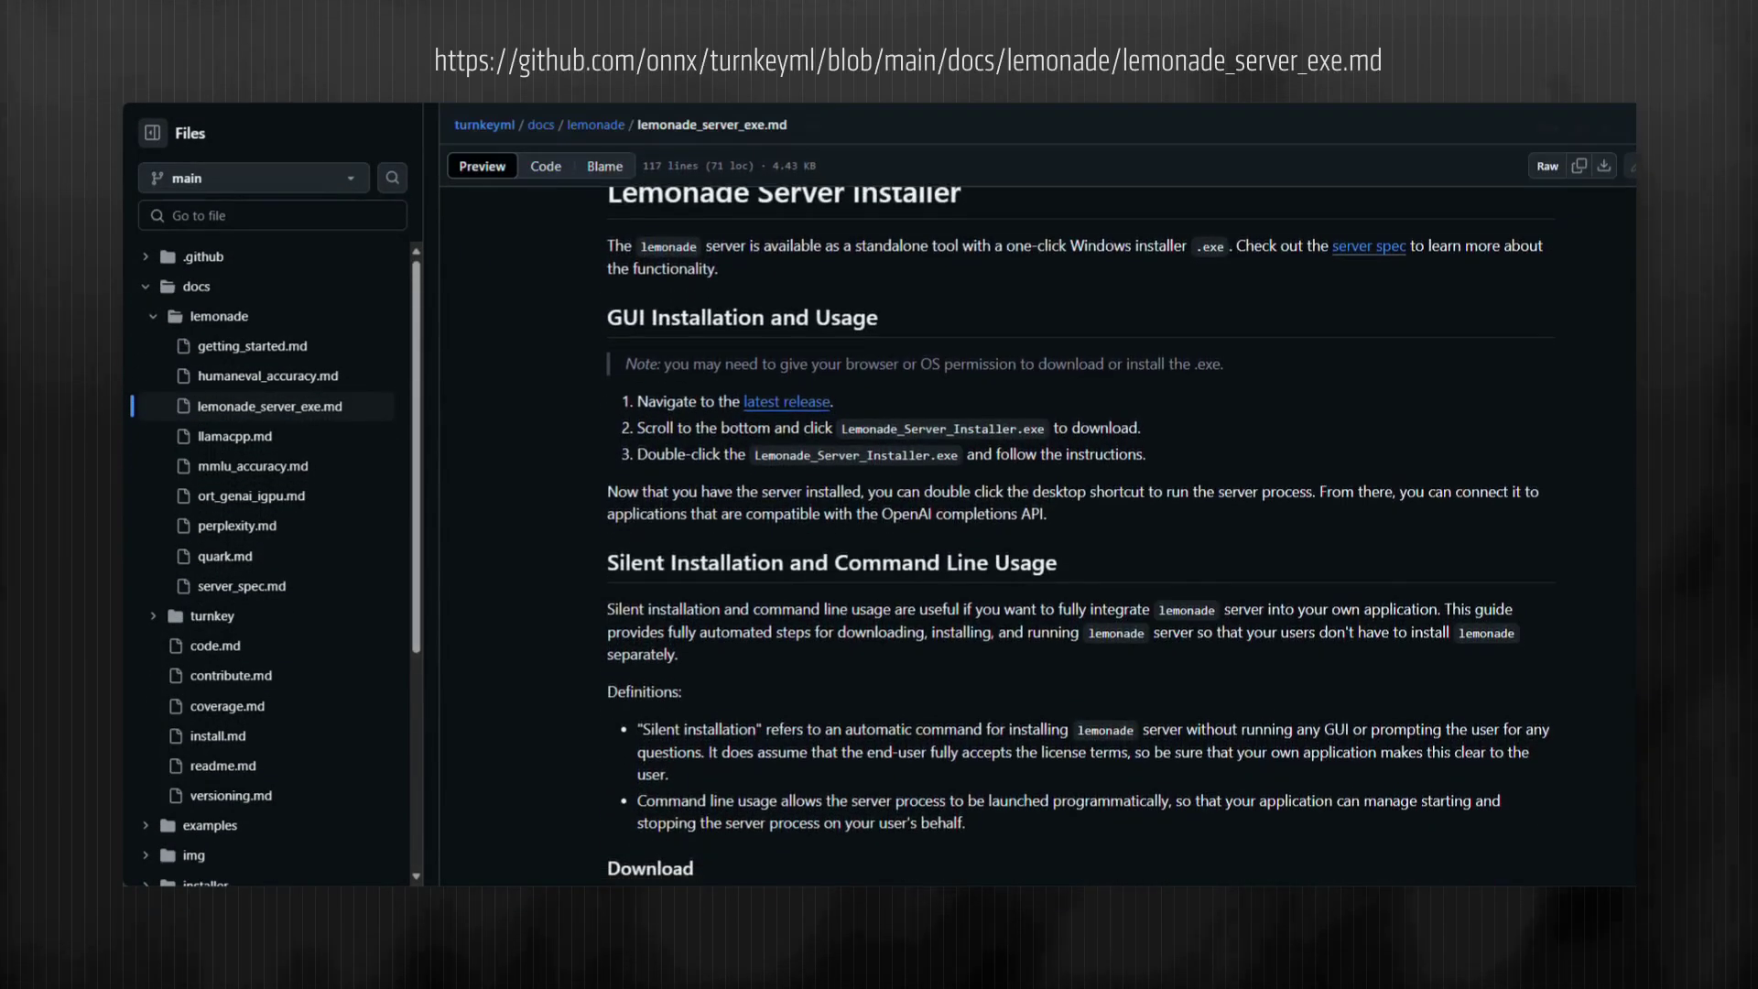
{"action": "scroll", "coordinate": [1016, 550], "scroll_direction": "down", "scroll_amount": 1}
{"action": "scroll", "coordinate": [1016, 551], "scroll_direction": "down", "scroll_amount": 1}
{"action": "scroll", "coordinate": [1016, 549], "scroll_direction": "down", "scroll_amount": 1}
{"action": "scroll", "coordinate": [1016, 550], "scroll_direction": "down", "scroll_amount": 1}
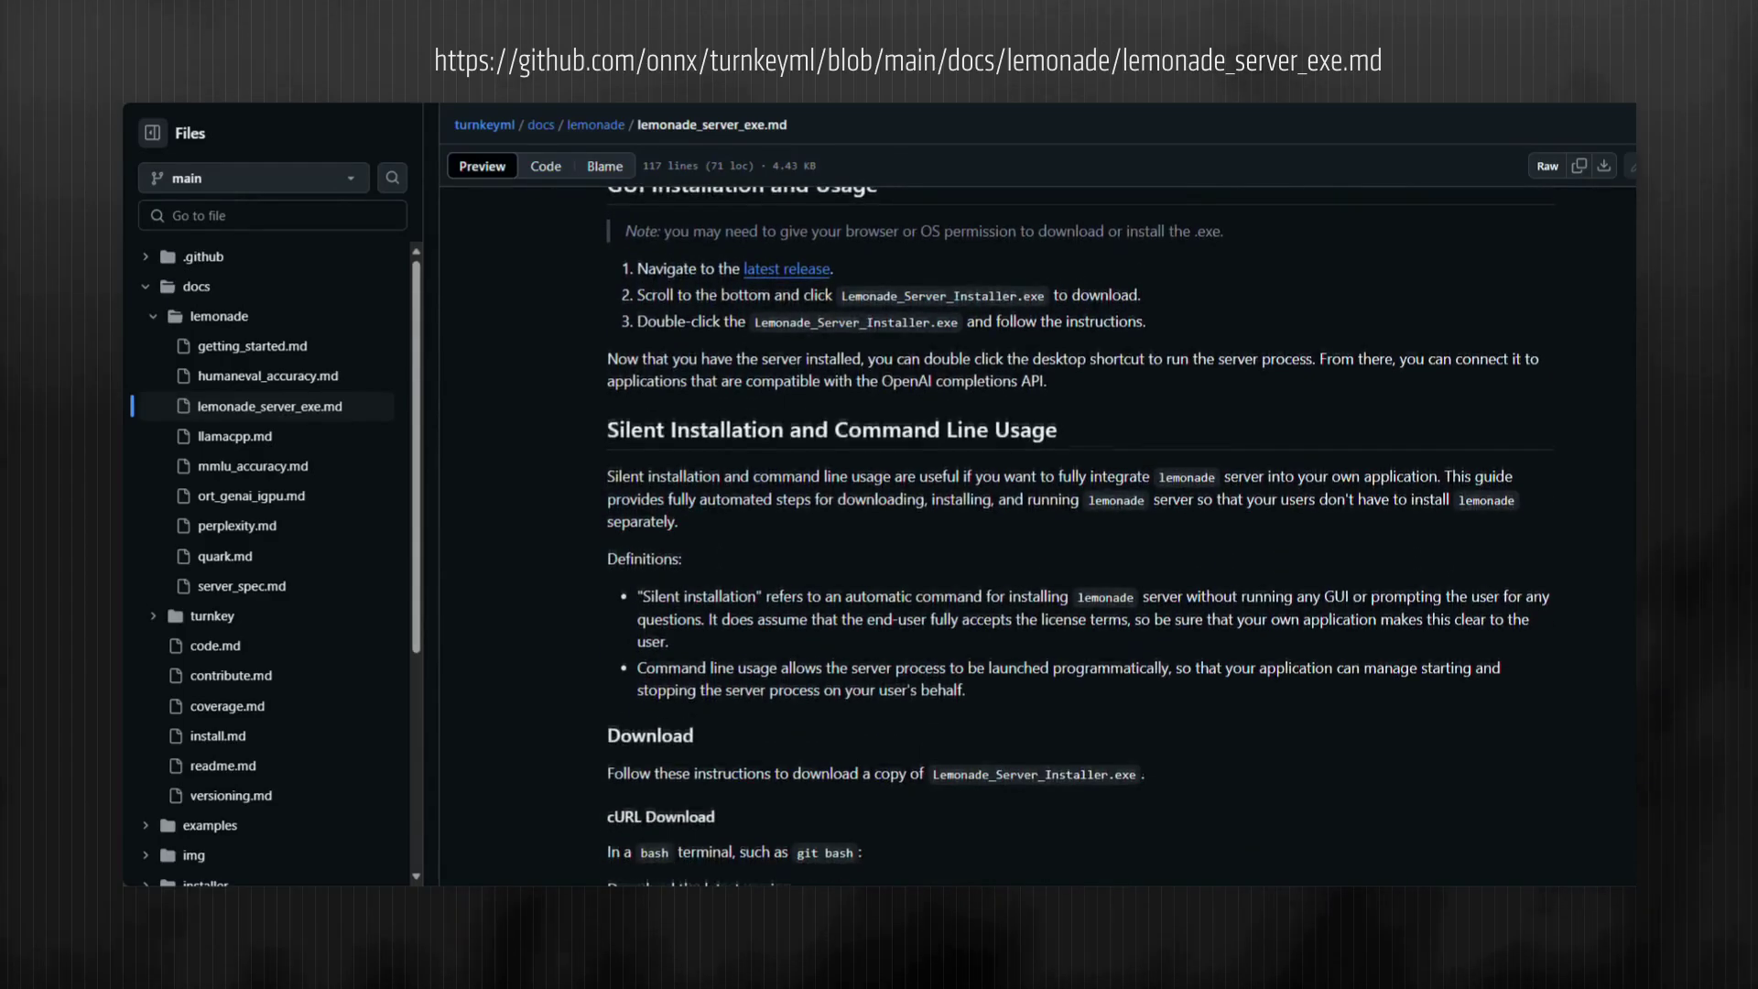
{"action": "scroll", "coordinate": [1017, 549], "scroll_direction": "down", "scroll_amount": 1}
{"action": "scroll", "coordinate": [1016, 550], "scroll_direction": "down", "scroll_amount": 1}
{"action": "scroll", "coordinate": [1017, 549], "scroll_direction": "down", "scroll_amount": 1}
{"action": "scroll", "coordinate": [1016, 549], "scroll_direction": "down", "scroll_amount": 1}
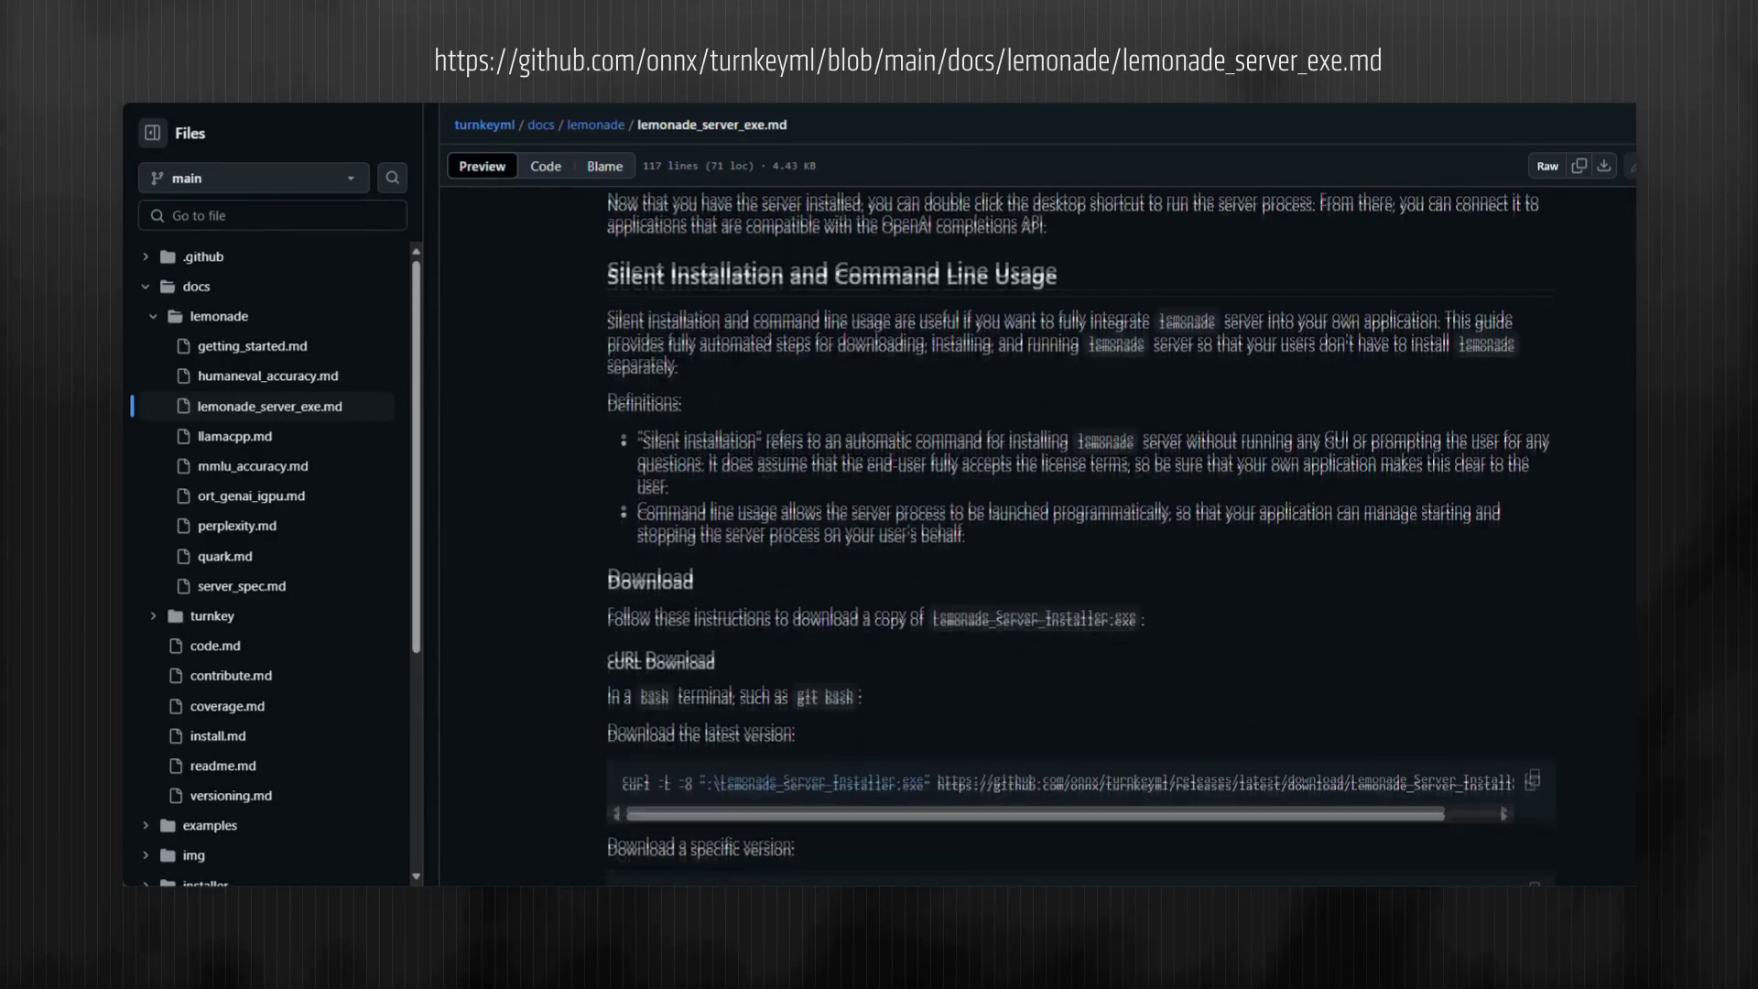